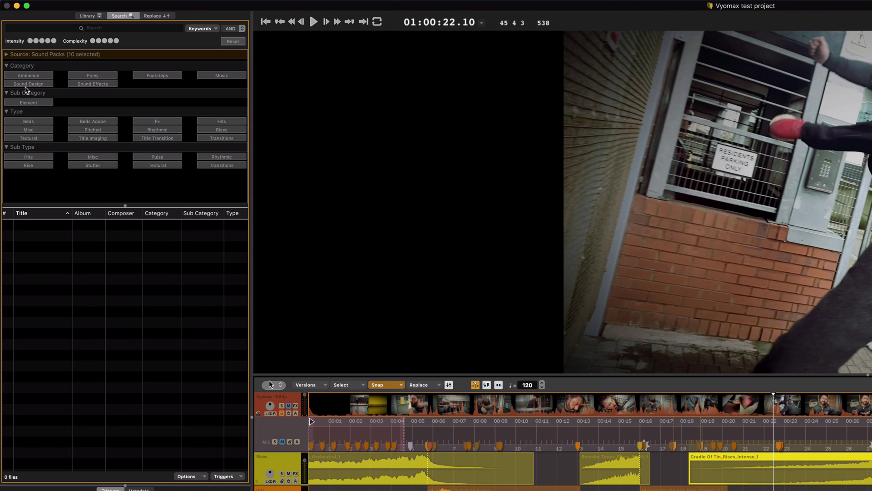
# Step: Filter the library to high-intensity Sound Design Element Fx Hits
pyautogui.click(28, 84)
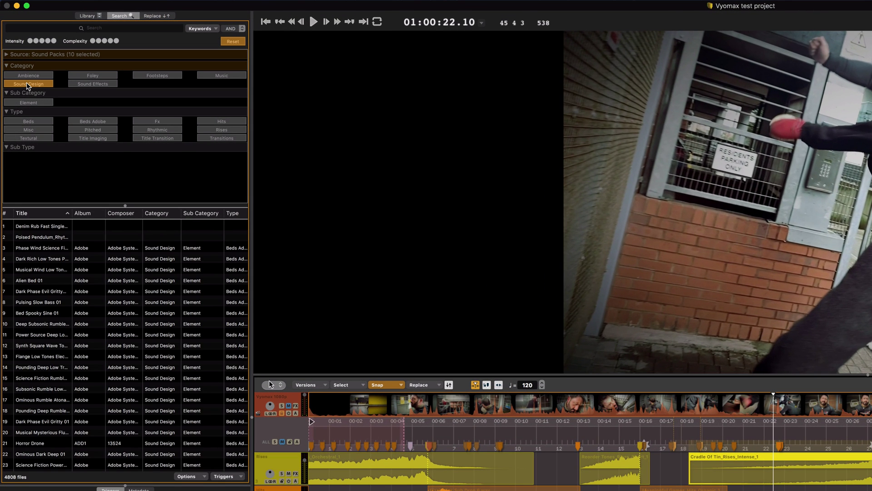
pyautogui.click(35, 103)
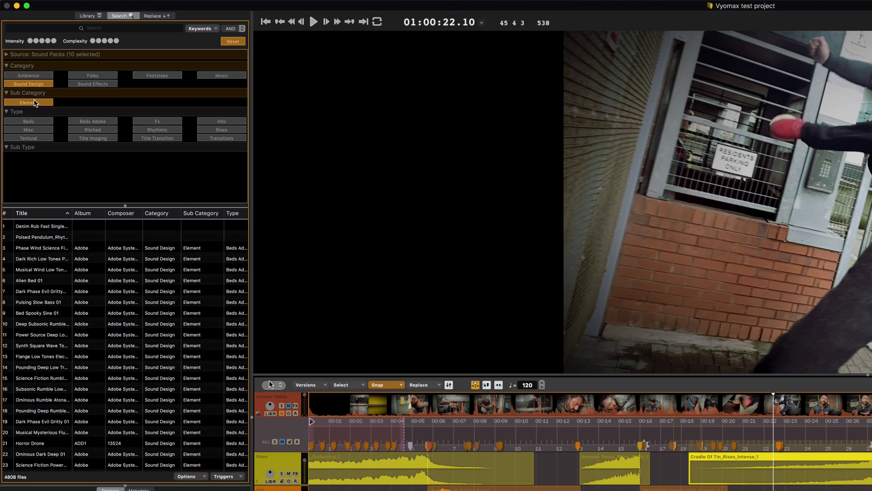
pyautogui.click(152, 122)
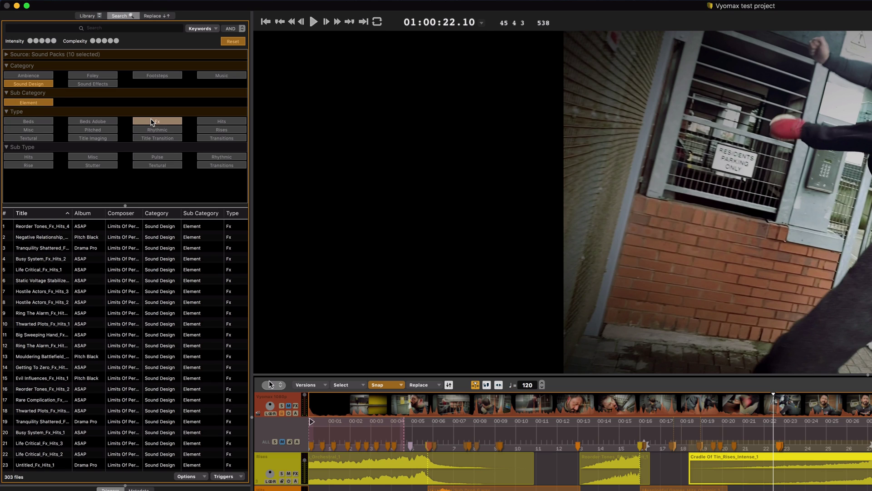
pyautogui.click(37, 157)
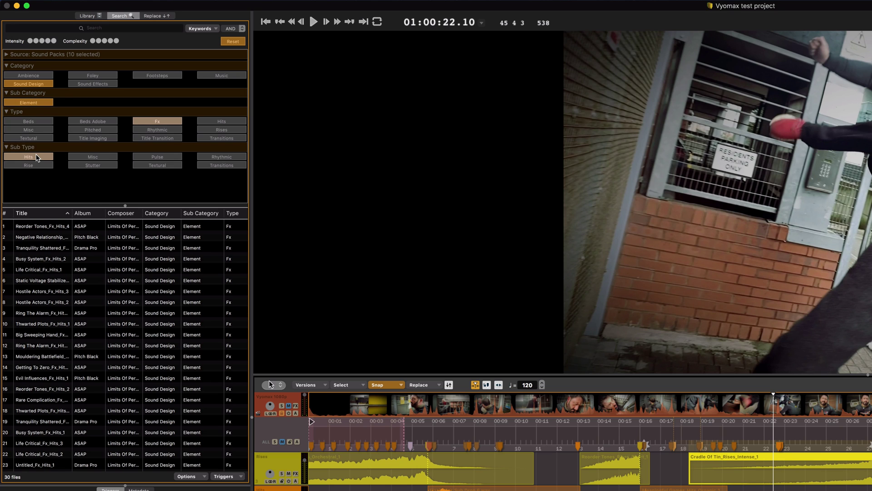
pyautogui.click(54, 41)
pyautogui.click(54, 41)
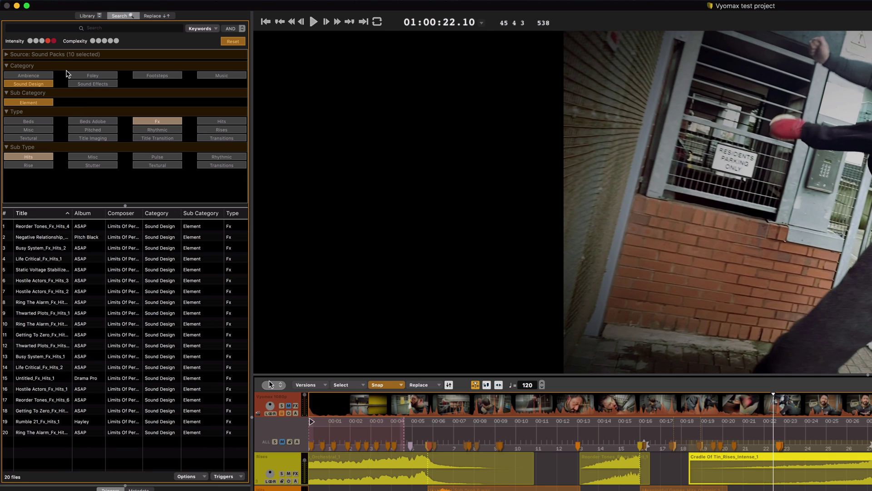
# Step: Audition the Busy System and Life Critical hits, then clear filters and show Footsteps
pyautogui.click(53, 248)
pyautogui.click(53, 254)
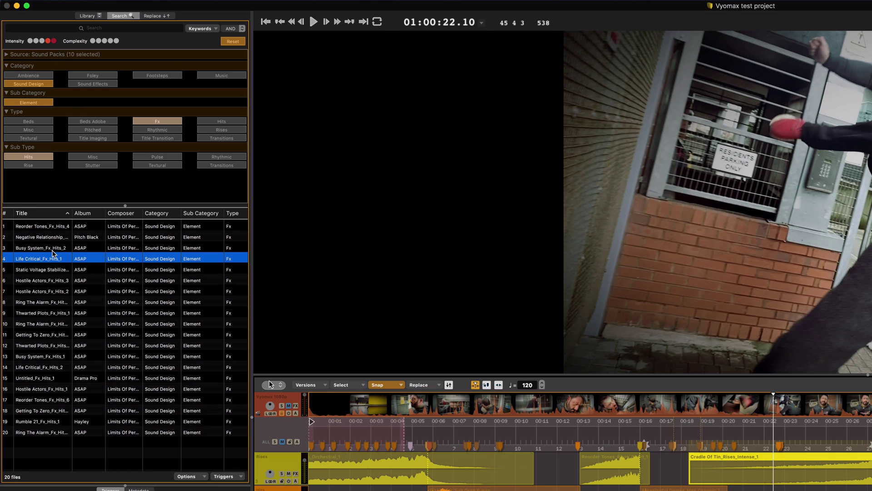
pyautogui.press('Down')
pyautogui.press('Down')
pyautogui.press('Down')
pyautogui.press('Down')
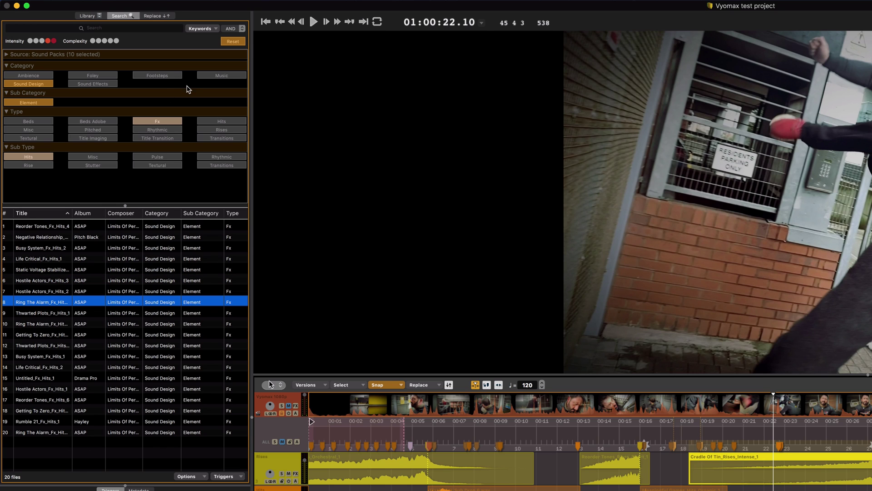
pyautogui.click(237, 42)
pyautogui.click(153, 76)
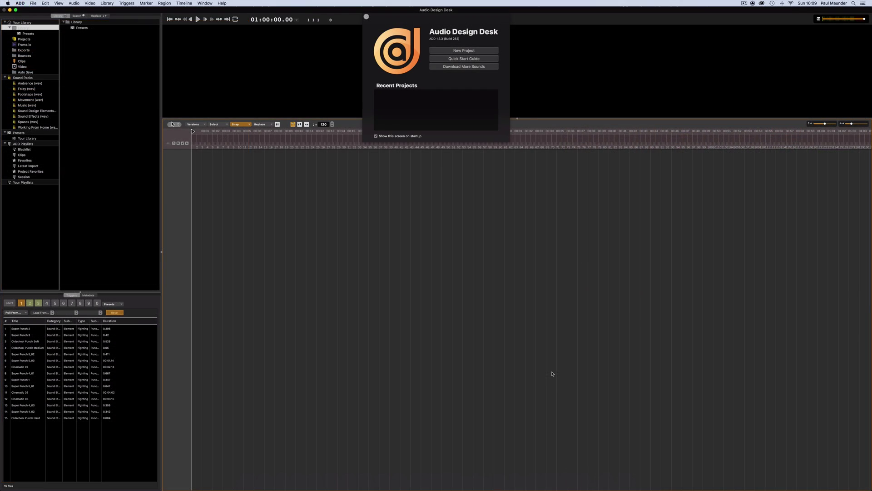
# Step: Create a new, empty project from the start screen
pyautogui.click(476, 73)
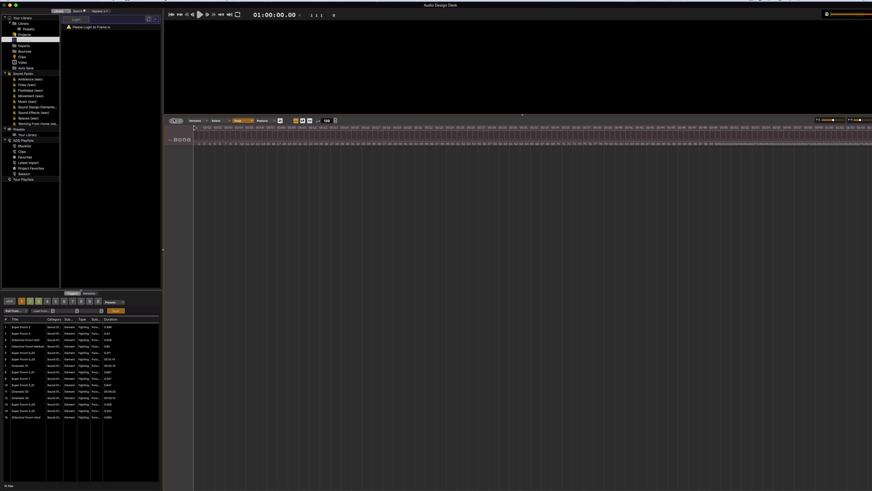
# Step: Load the YouTube video into the viewer from its pasted web link
pyautogui.moveTo(472, 76)
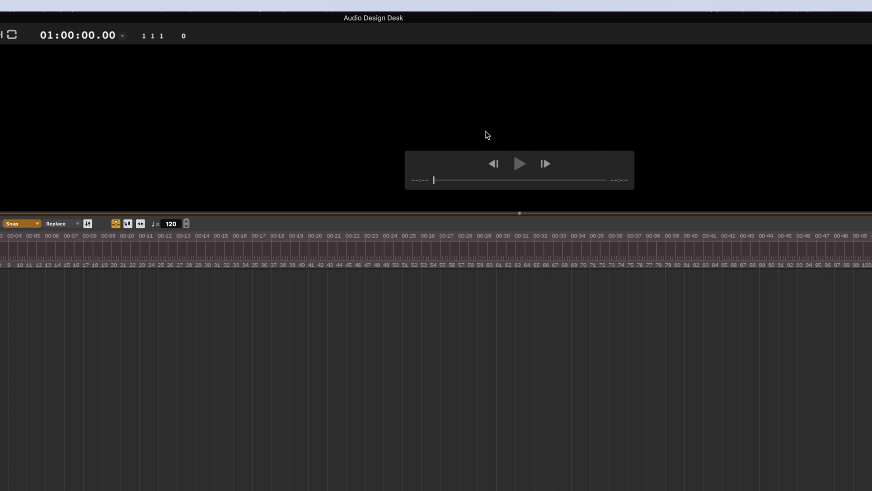
pyautogui.rightClick(483, 130)
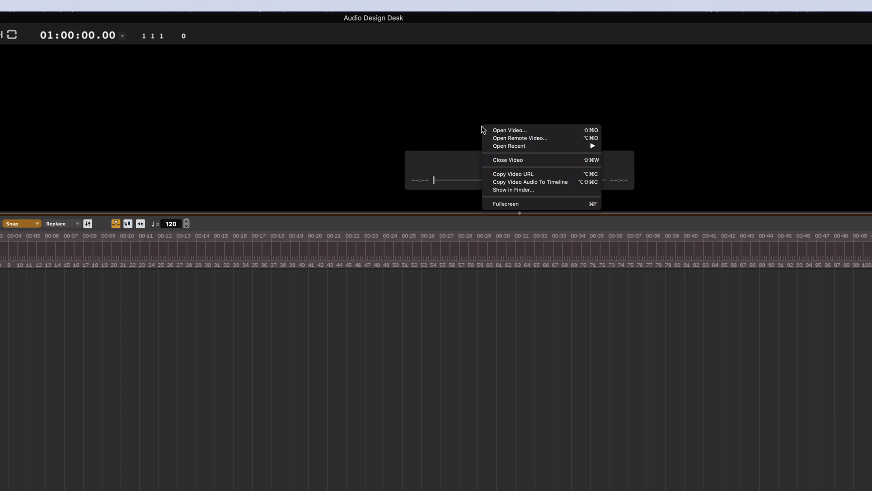
pyautogui.click(545, 139)
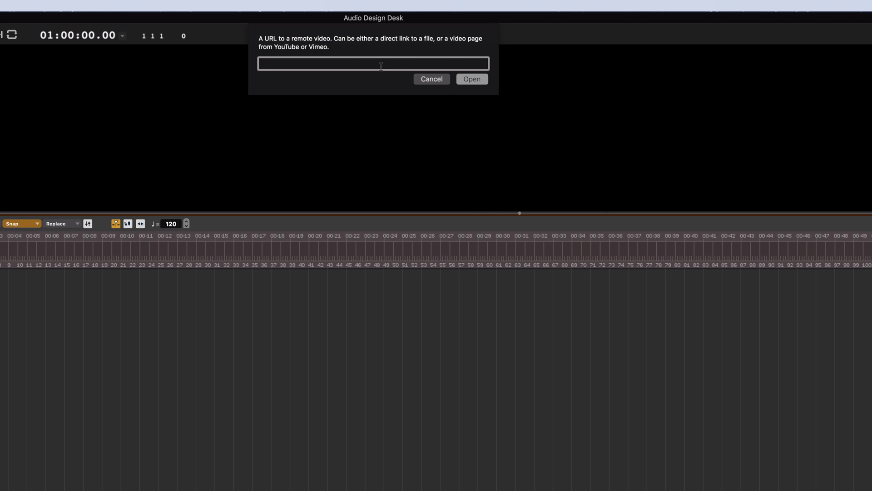
pyautogui.write('https://youtu.be/5pUjFmx8d4s')
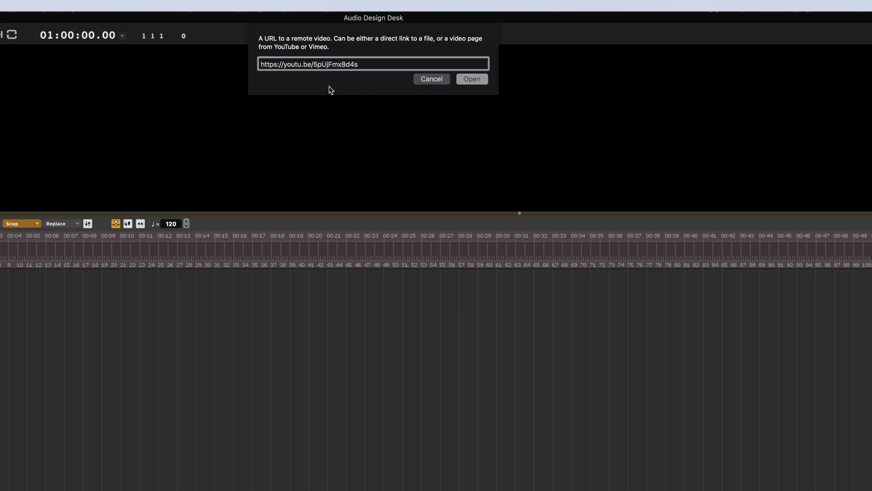
pyautogui.click(472, 79)
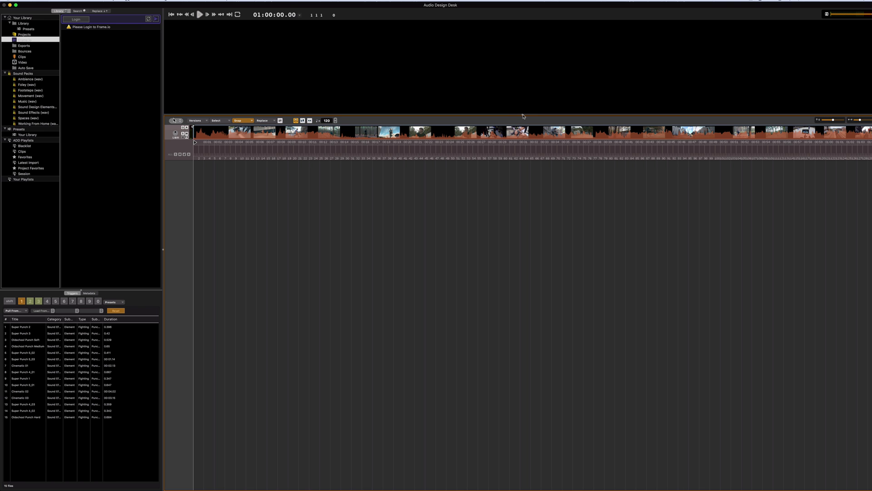
# Step: Enlarge the viewer, mute the video track's audio, and preview the first seven seconds
pyautogui.moveTo(523, 116); pyautogui.dragTo(520, 187)
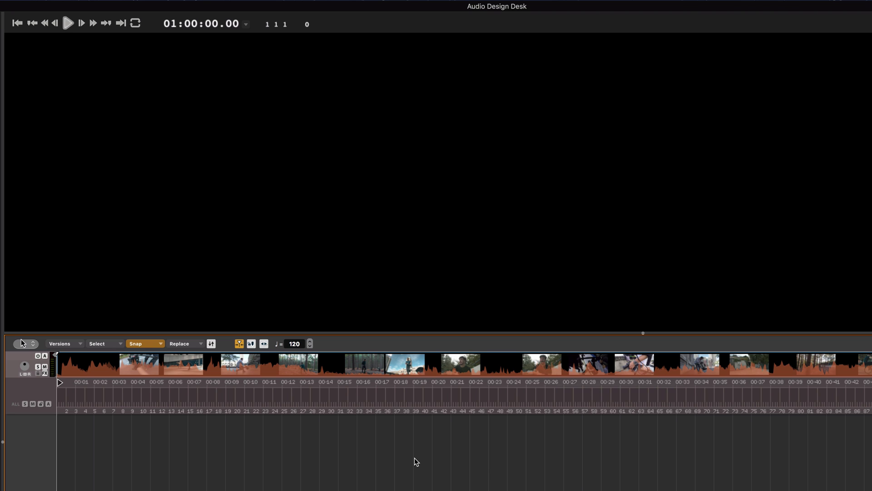
pyautogui.click(45, 366)
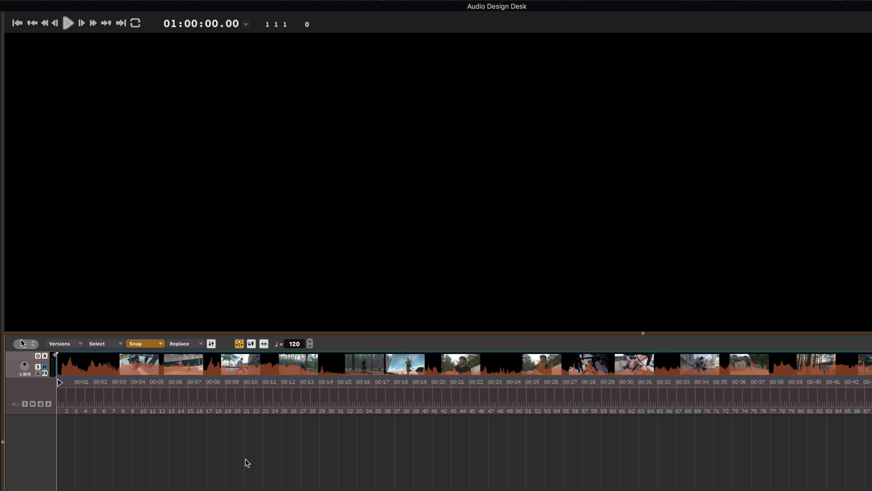
pyautogui.press('space')
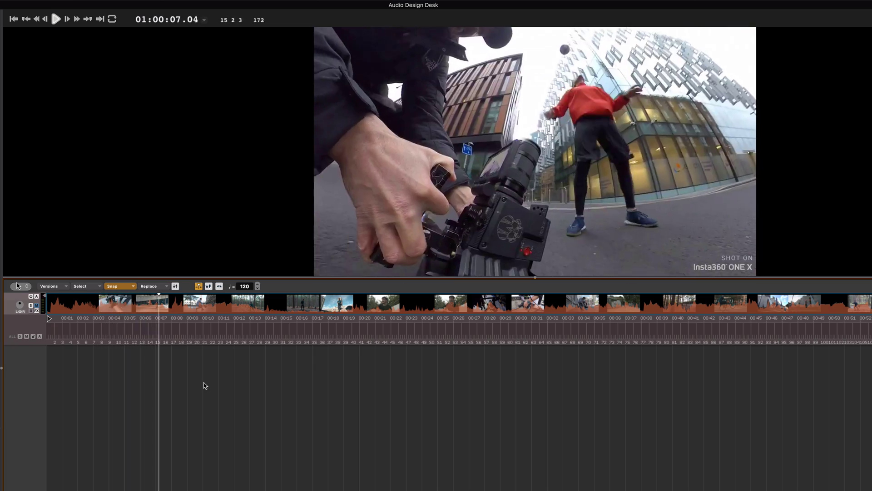
pyautogui.press('space')
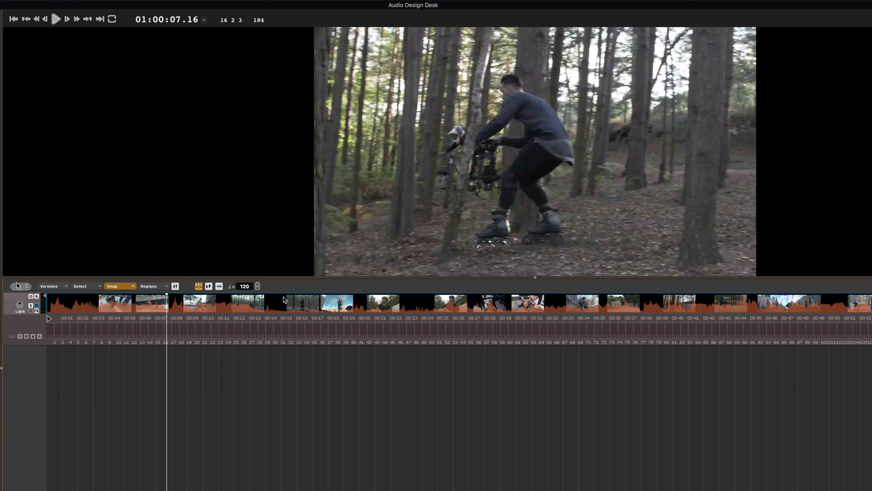
# Step: Open the 1080p Stunt Camera .mov from Seagate 8TB and play it from the start
pyautogui.rightClick(459, 128)
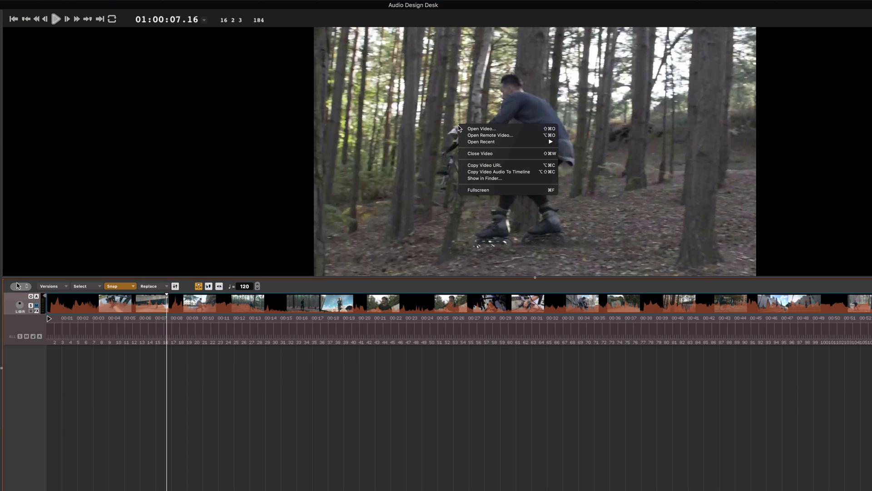
pyautogui.click(518, 129)
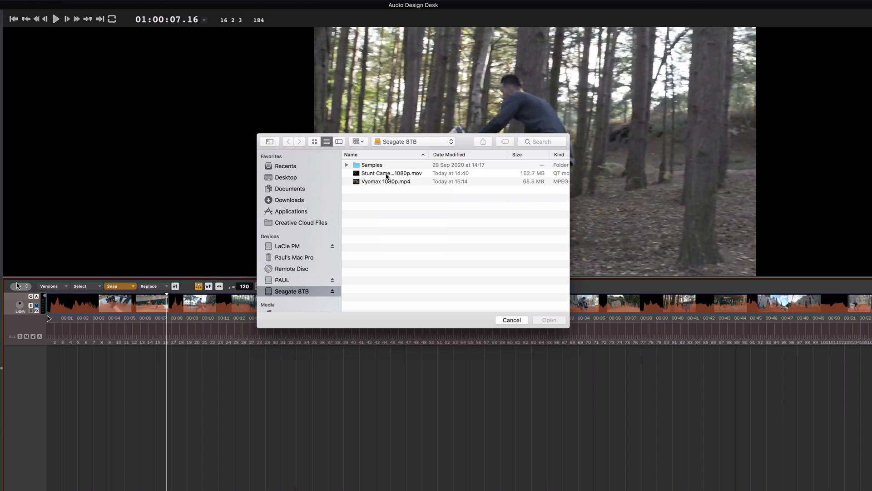
pyautogui.click(382, 174)
pyautogui.click(552, 321)
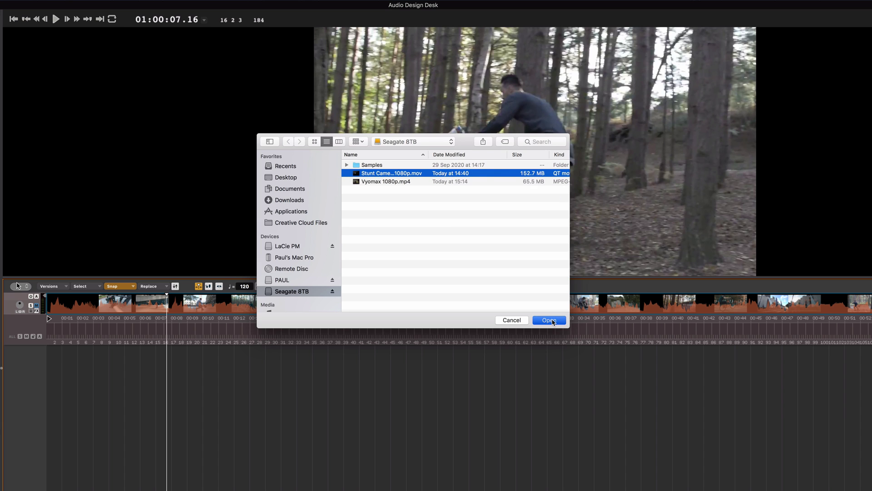
pyautogui.press('Return')
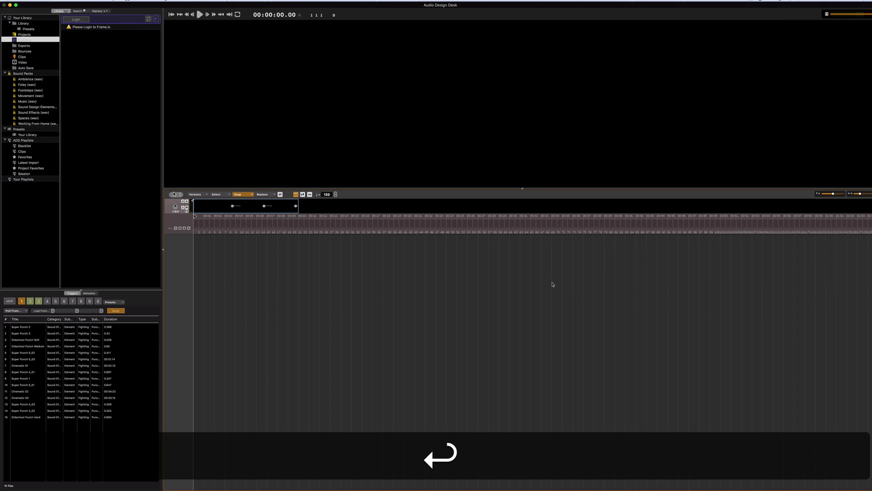
pyautogui.press('space')
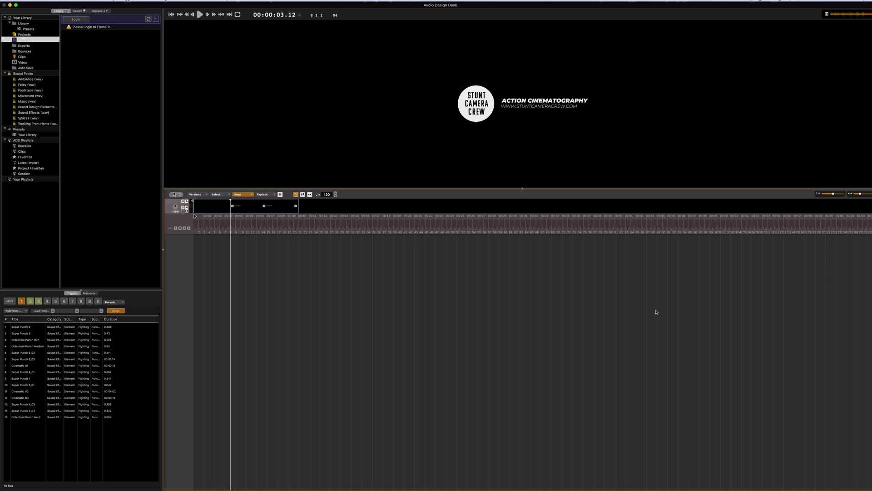
# Step: Fire the D, T and H triggers over the logo, then play back the new sounds
pyautogui.press('Return')
pyautogui.press('space')
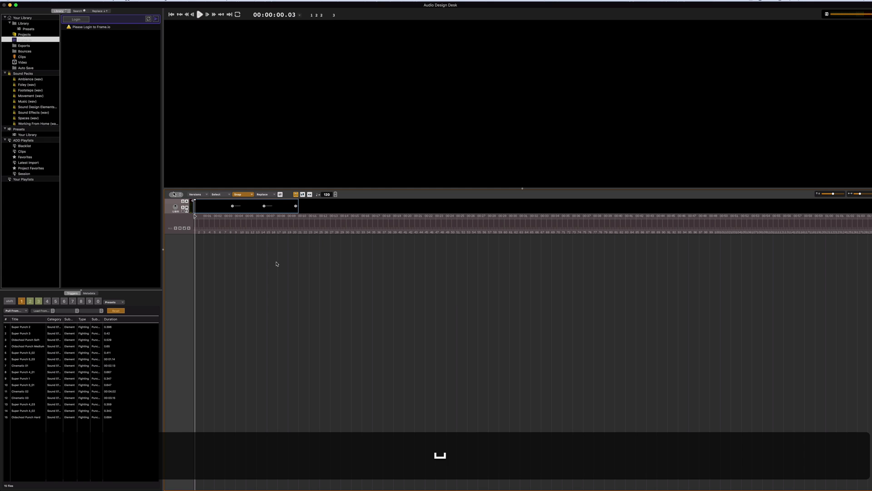
pyautogui.press('d')
pyautogui.press('t')
pyautogui.press('h')
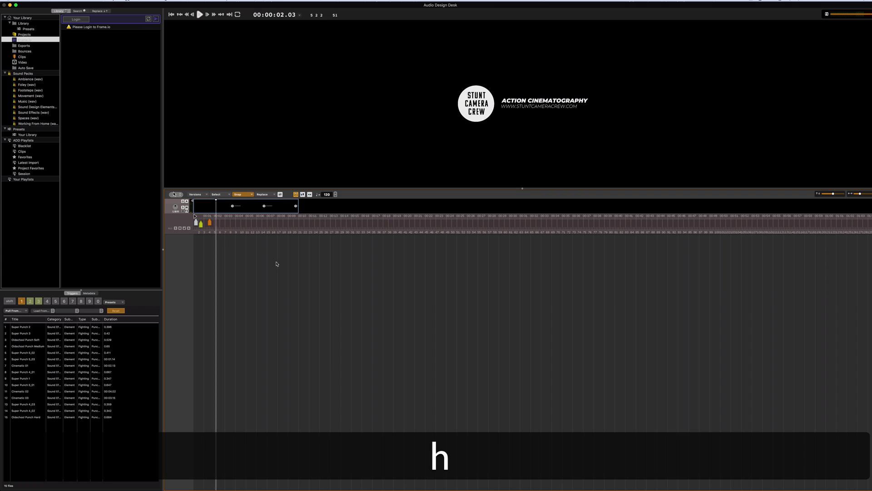
pyautogui.press('space')
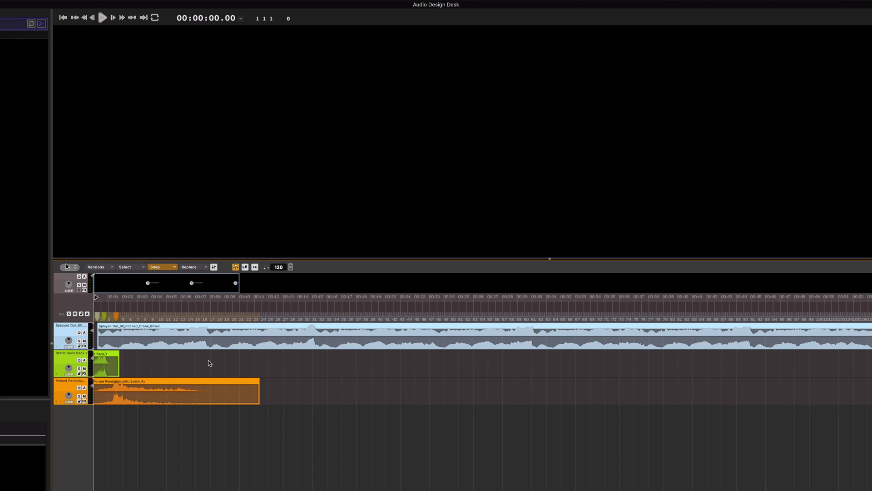
pyautogui.press('space')
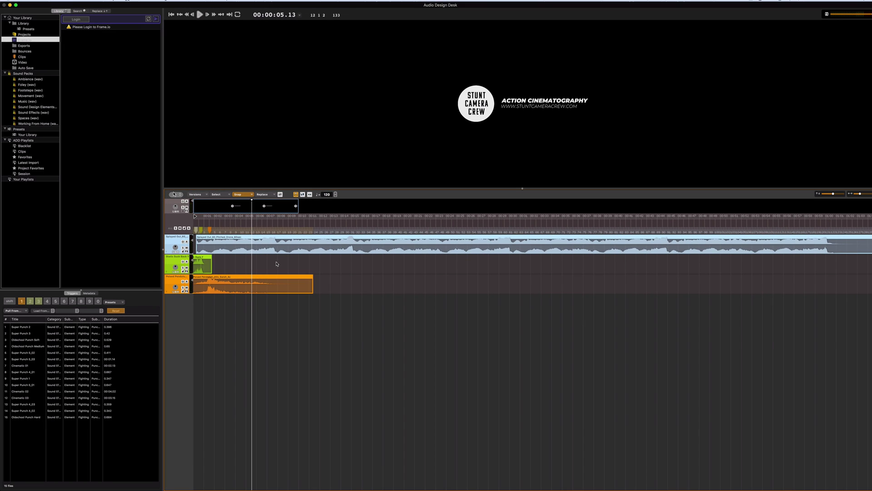
# Step: Replace all three logo clips with alternatives, giving a Drone Low Flutter bed, and play back
pyautogui.press('super+a')
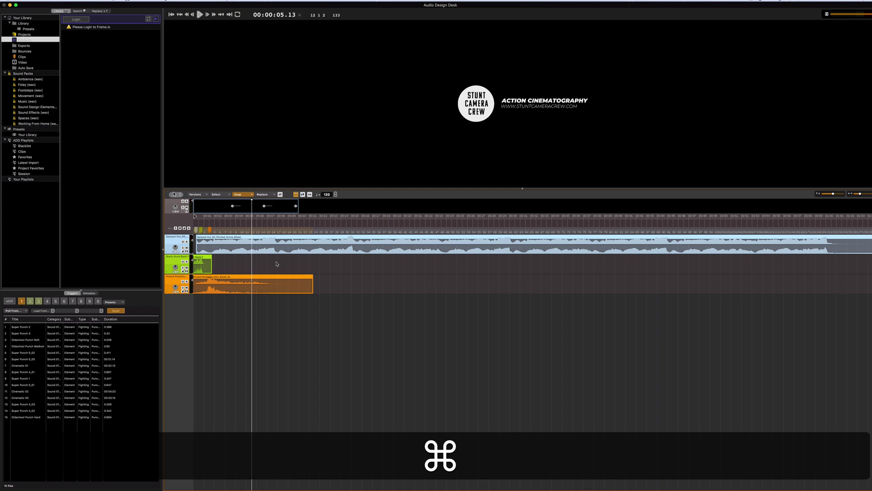
pyautogui.press('super+r')
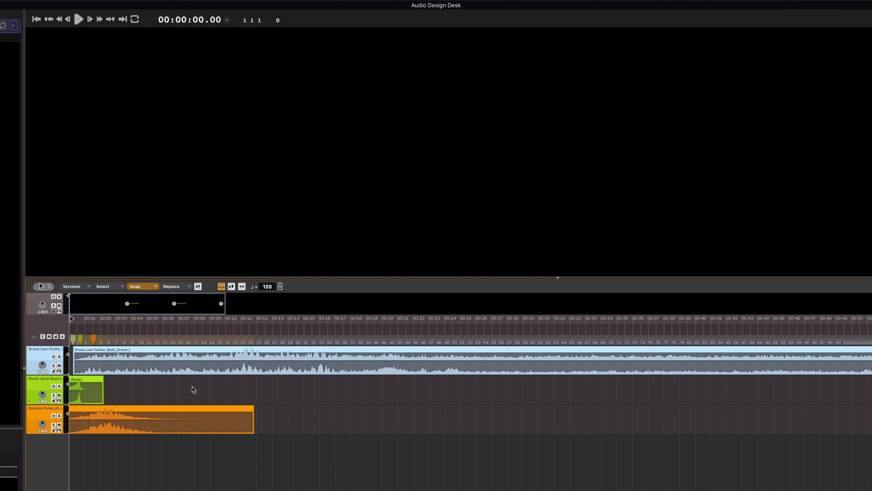
pyautogui.press('space')
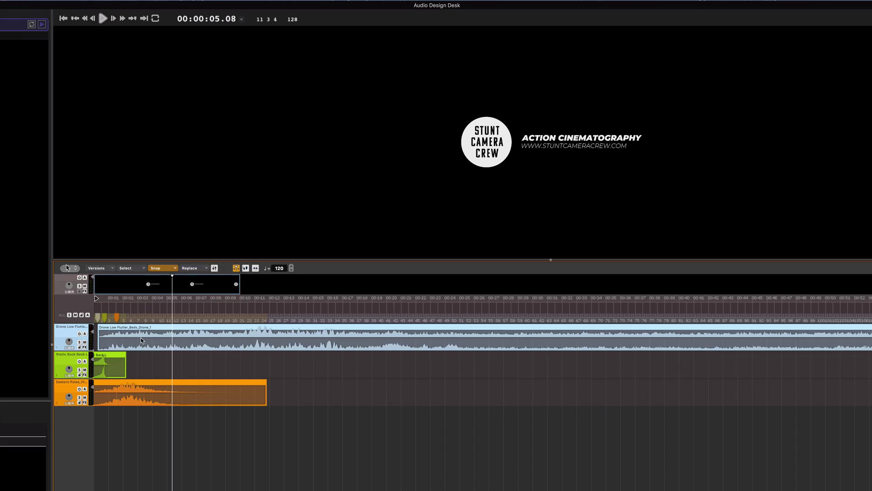
pyautogui.hscroll(1, 273, 250)
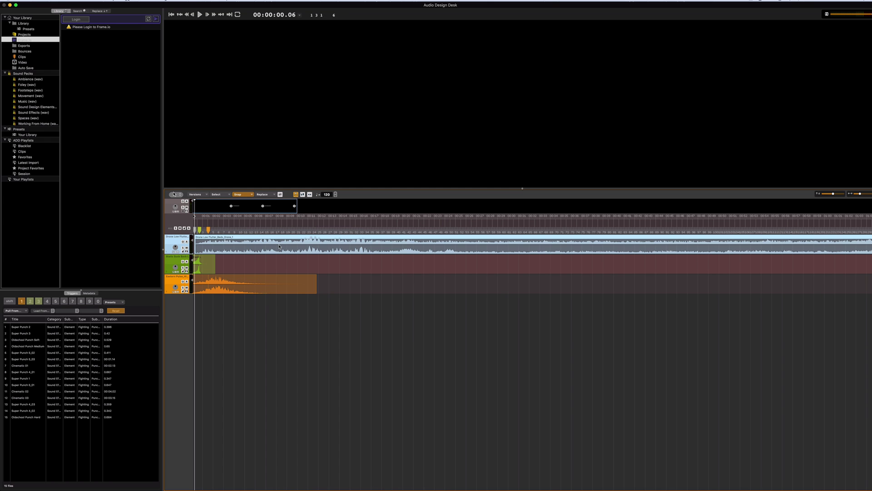
# Step: Cycle the top clip to Intent And Purpose_Pitched_Pulse_5x and play from the start
pyautogui.press('super')
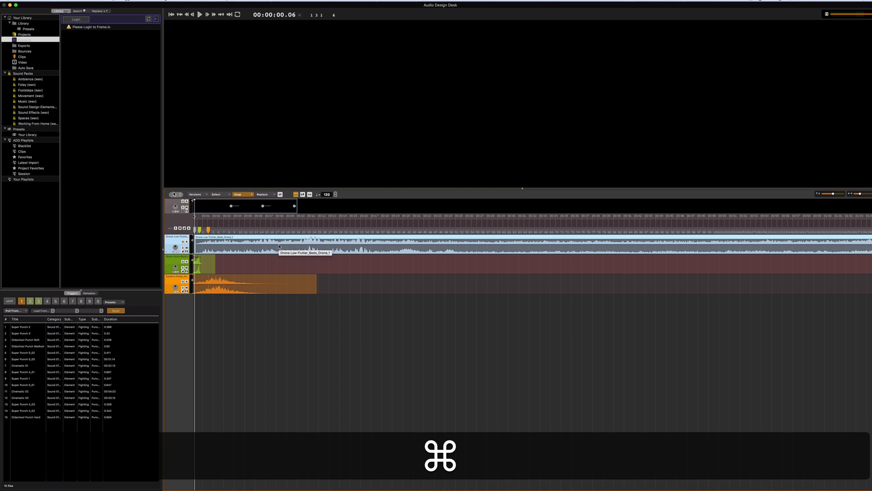
pyautogui.press('super+Down')
pyautogui.press('super+Down')
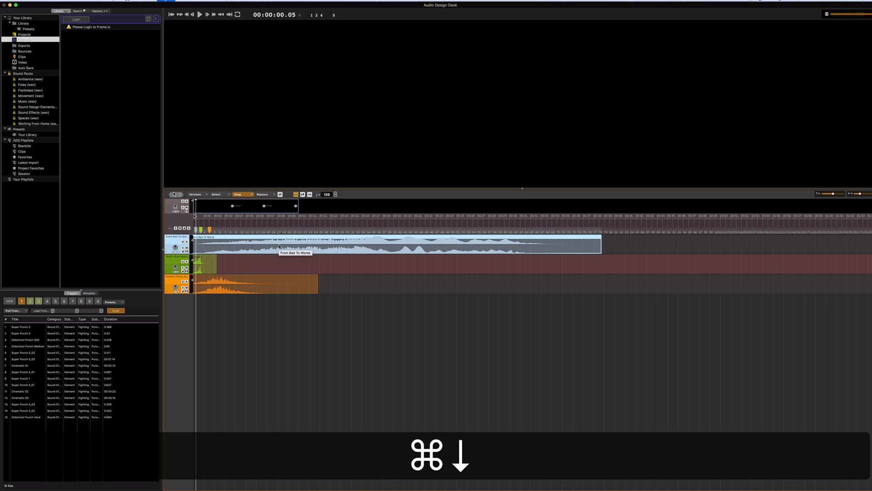
pyautogui.press('super+Down')
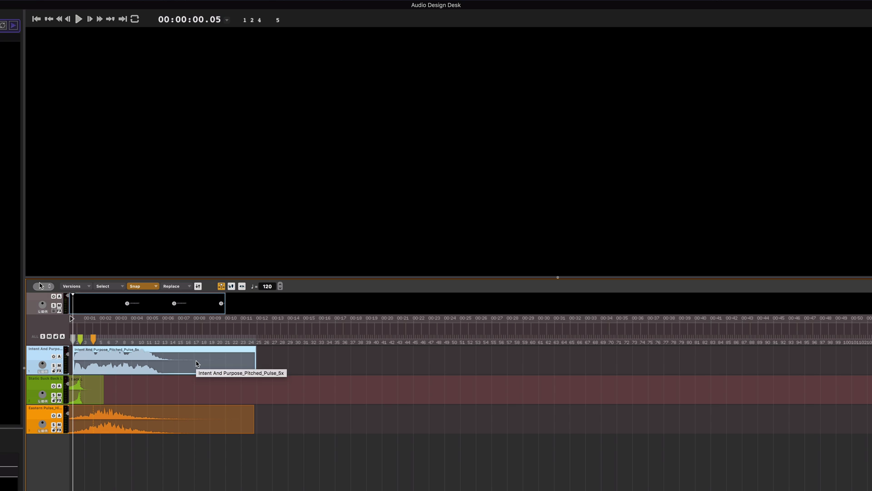
pyautogui.press('Home')
pyautogui.press('space')
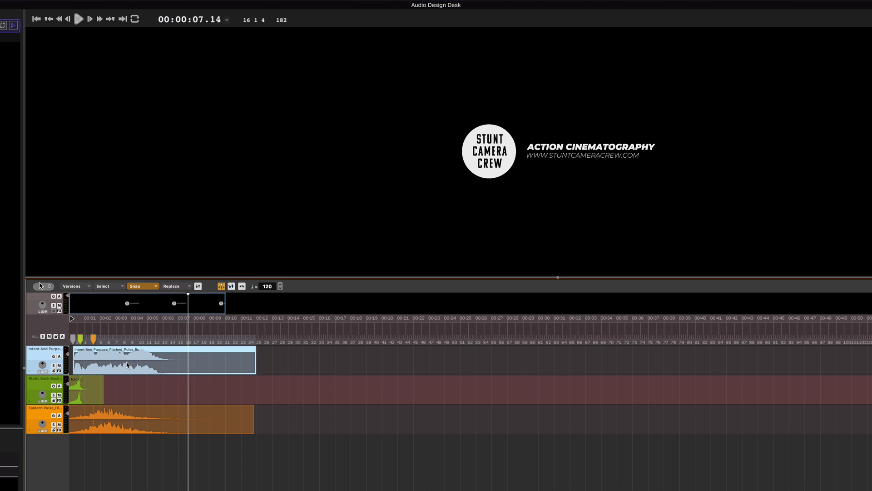
# Step: Swap the orange hit clip for Siren And Squelch_Hits_Synthetic_3 and audition it
pyautogui.click(111, 414)
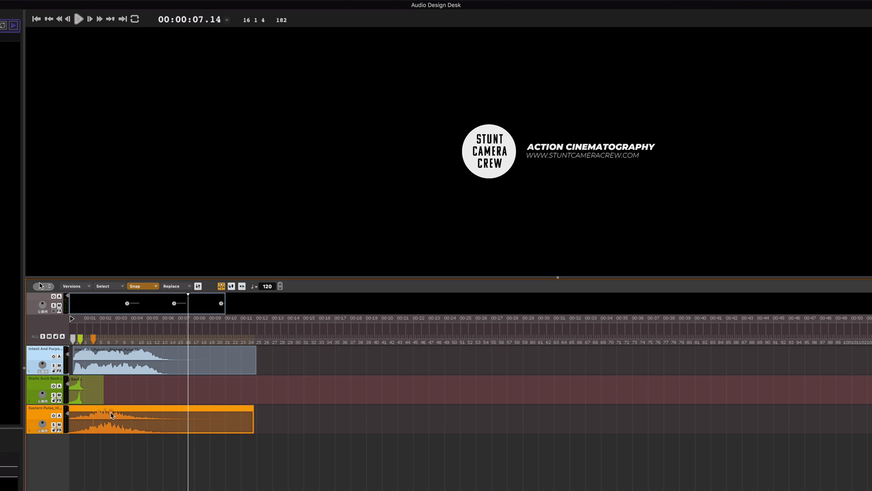
pyautogui.press('Down')
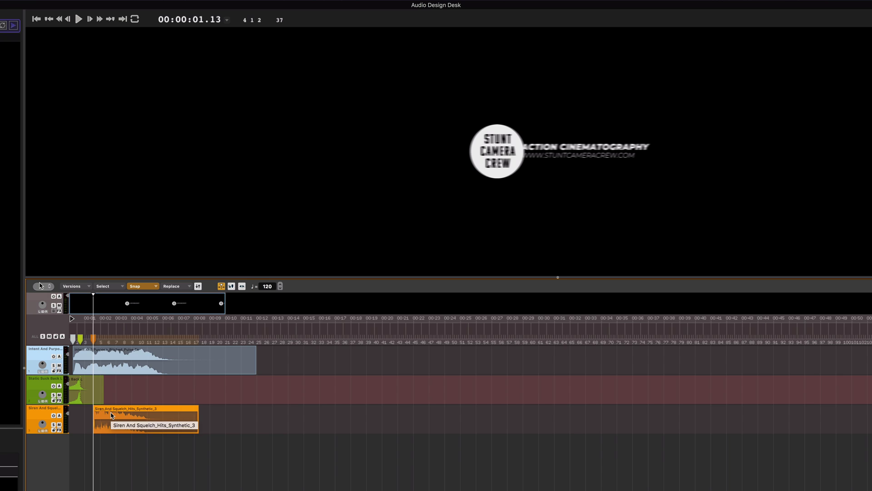
pyautogui.press('super+equal')
pyautogui.press('Return')
pyautogui.press('space')
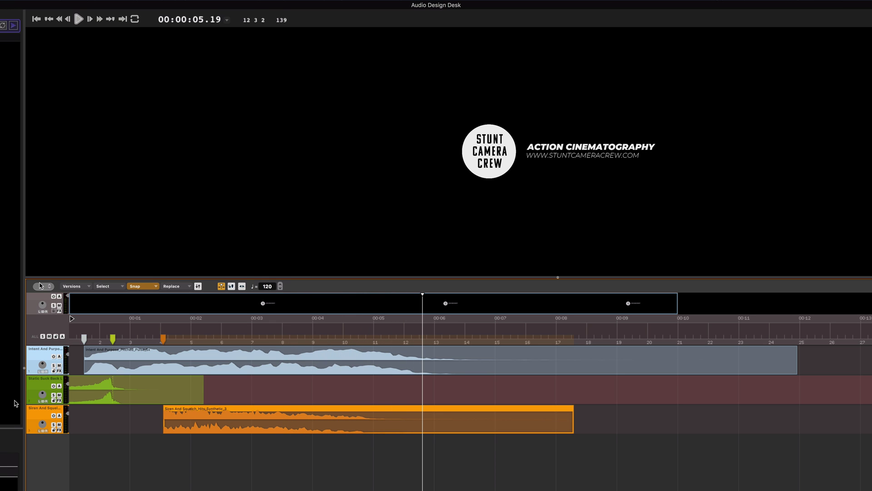
# Step: Swap the green suck-back clip for the shorter Static Buzz Back variant and audition
pyautogui.click(110, 401)
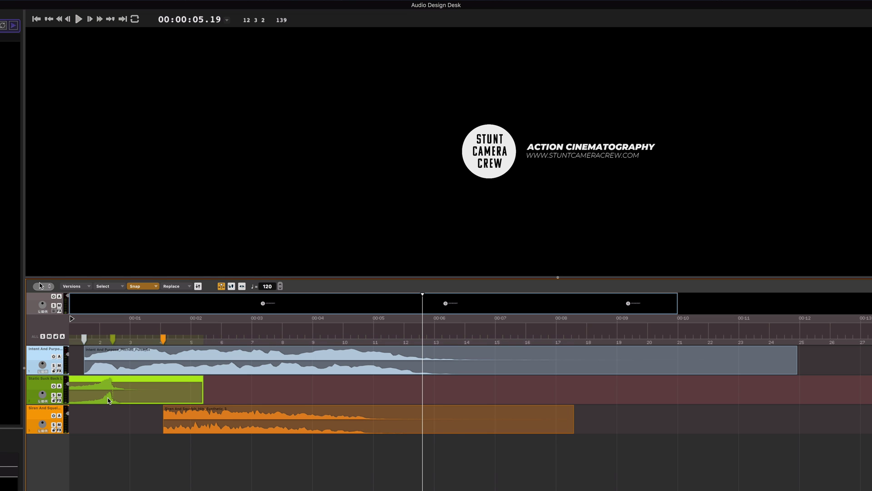
pyautogui.scroll(2, 109, 400)
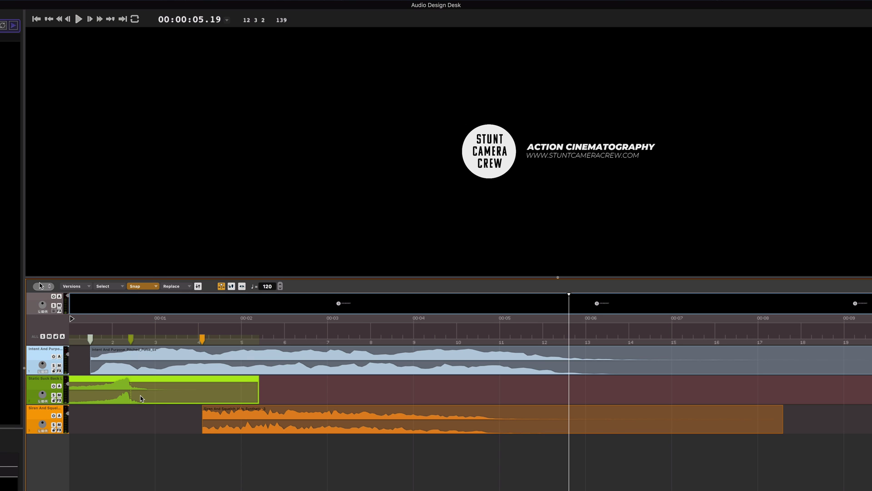
pyautogui.press('space')
pyautogui.press('Return')
pyautogui.press('space')
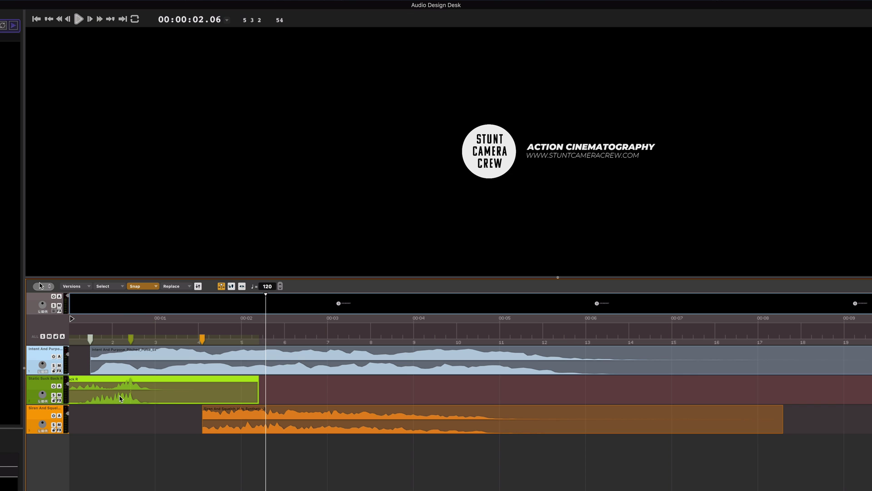
pyautogui.press('space')
pyautogui.press('Down')
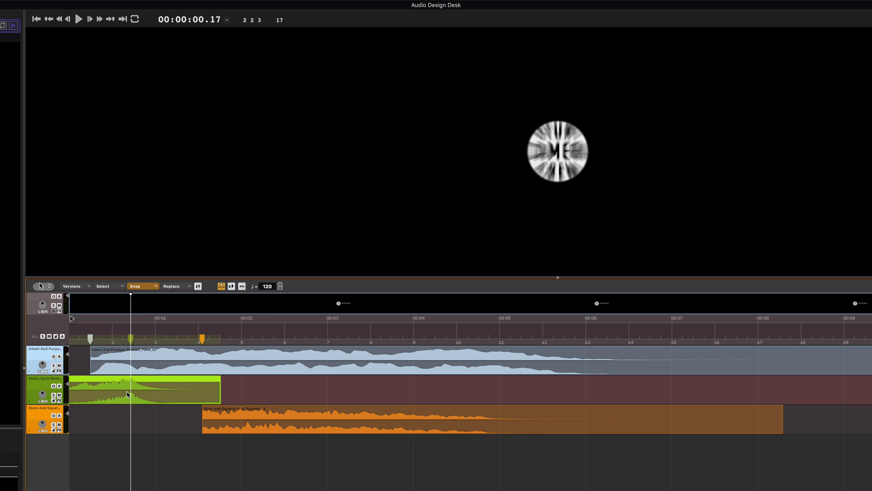
pyautogui.press('Return')
pyautogui.press('space')
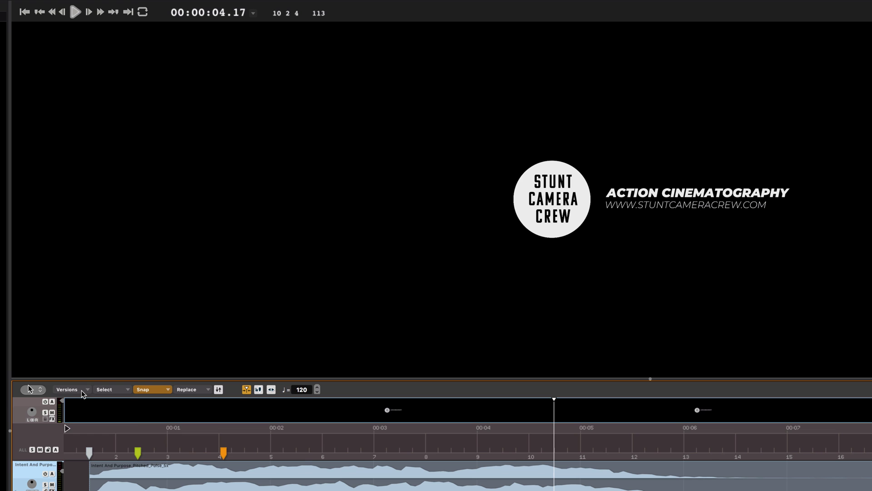
# Step: Save the current arrangement as version V1
pyautogui.click(84, 390)
pyautogui.click(93, 400)
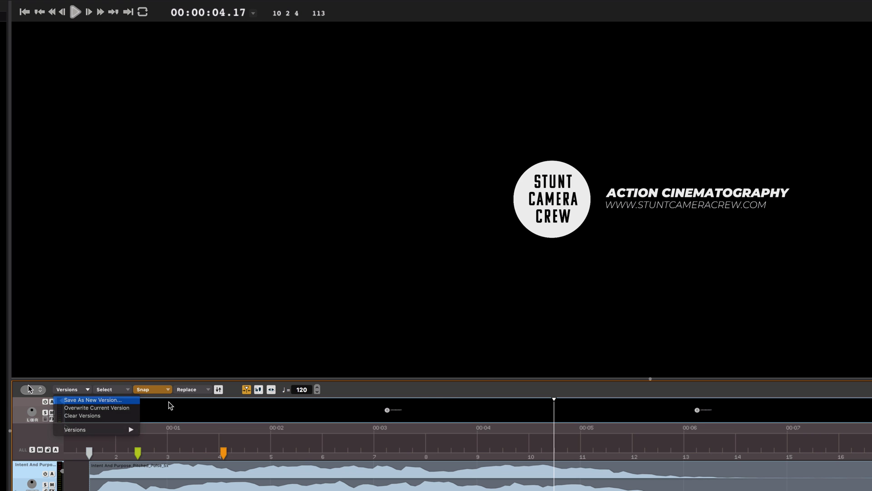
pyautogui.write('V1')
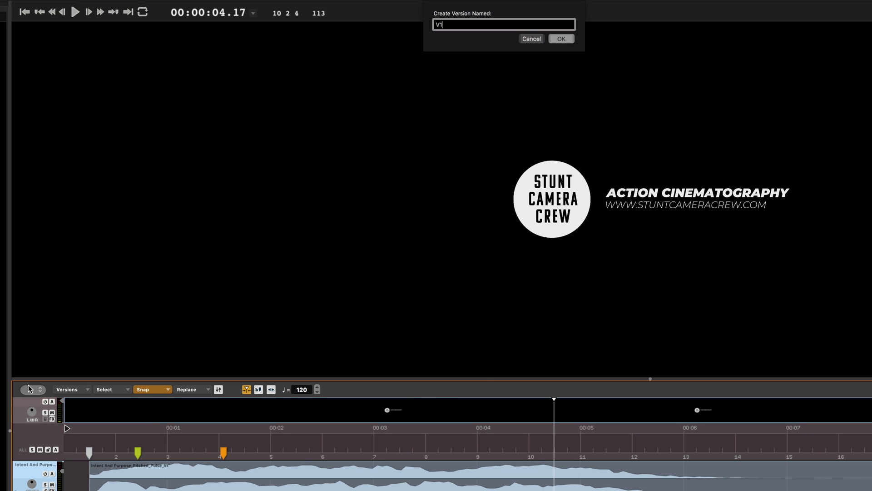
pyautogui.press('Return')
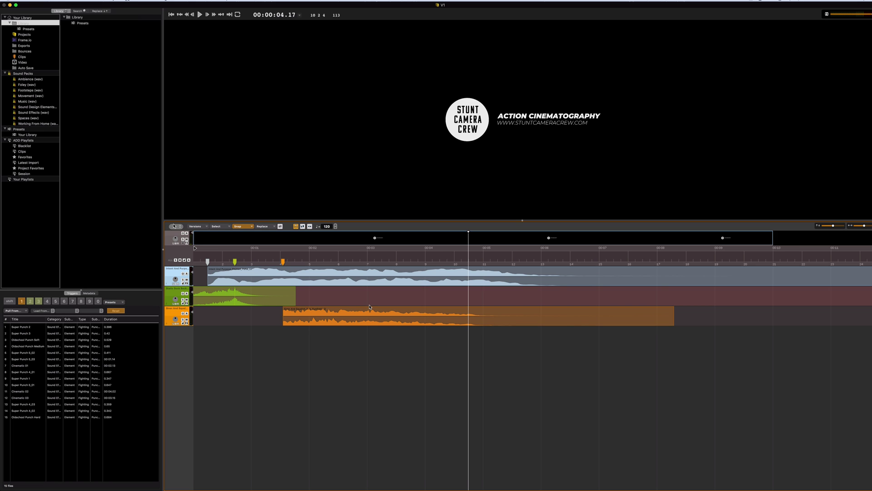
# Step: Replace all clips with new sounds, preview them, and save as a second version V2
pyautogui.press('super+a')
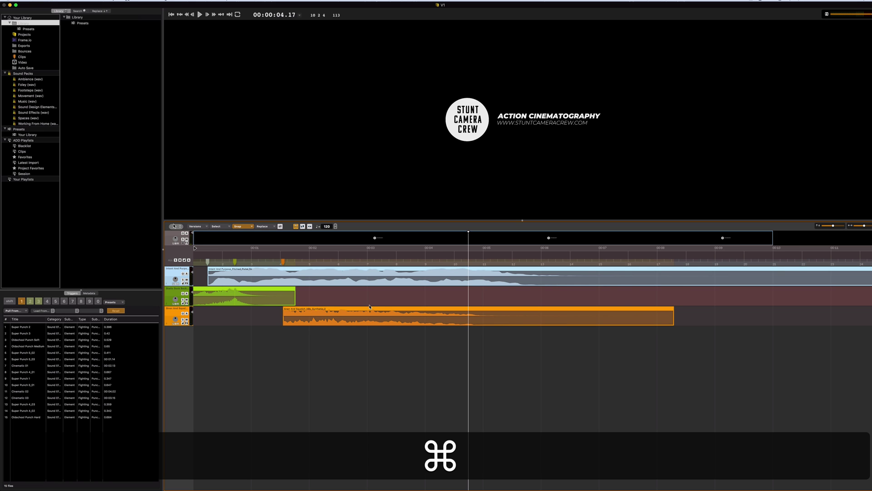
pyautogui.press('super+r')
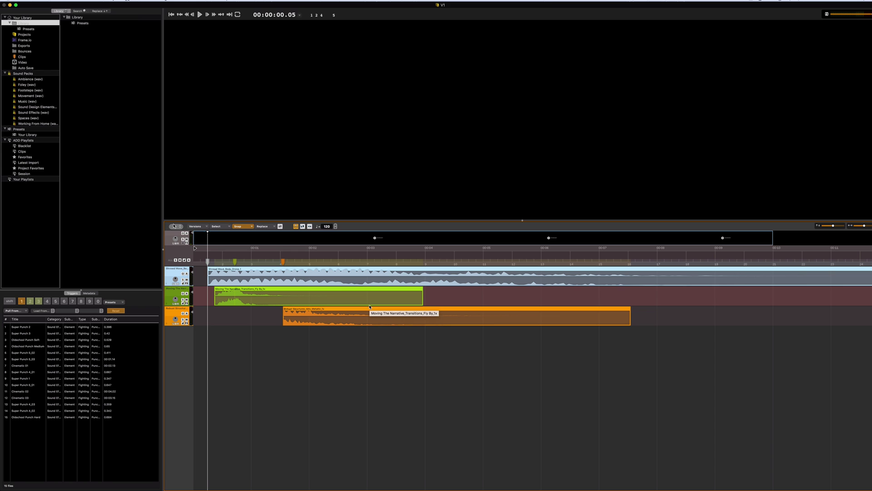
pyautogui.press('space')
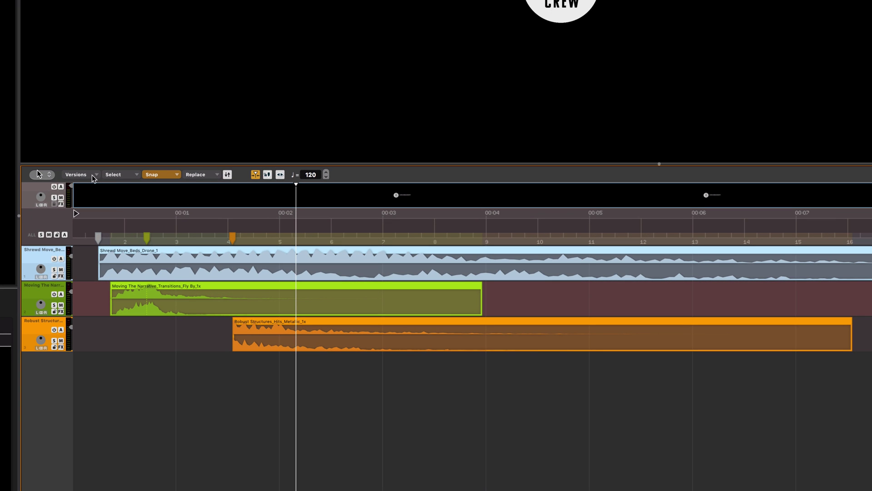
pyautogui.click(93, 178)
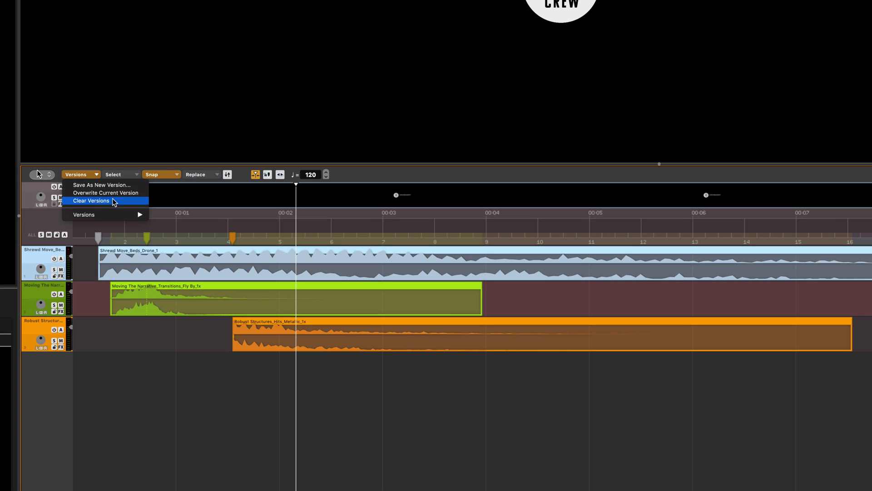
pyautogui.click(95, 185)
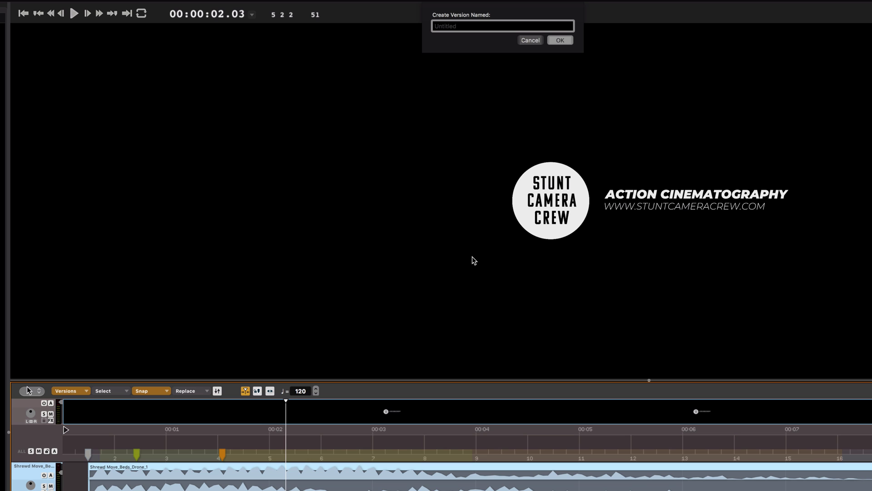
pyautogui.write('Mix 1')
pyautogui.press('Return')
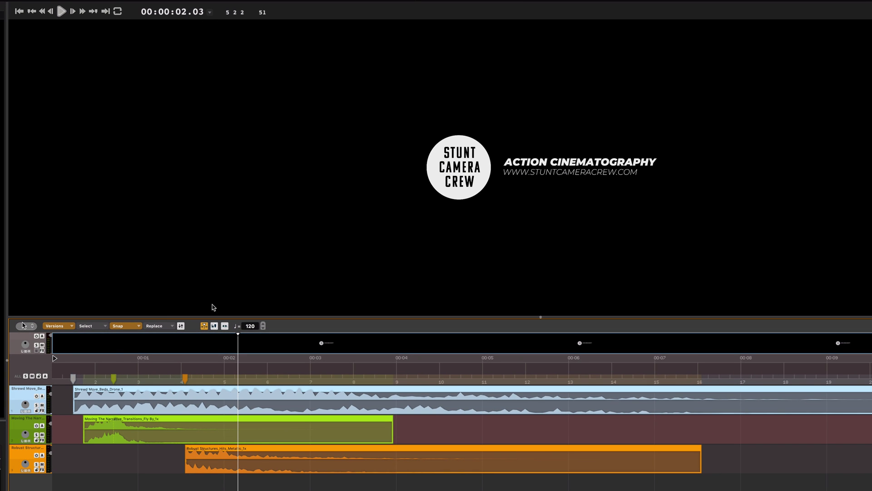
# Step: Restore version V1 from the saved versions list
pyautogui.click(71, 326)
pyautogui.moveTo(68, 360)
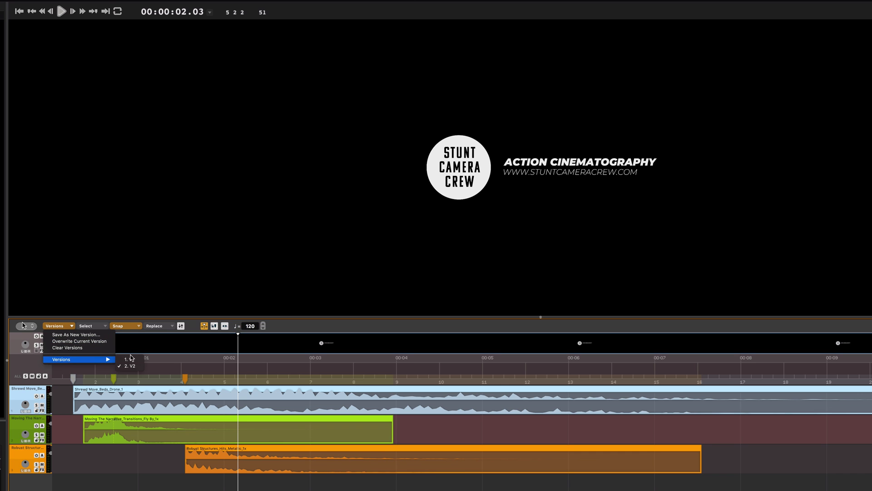
pyautogui.click(132, 359)
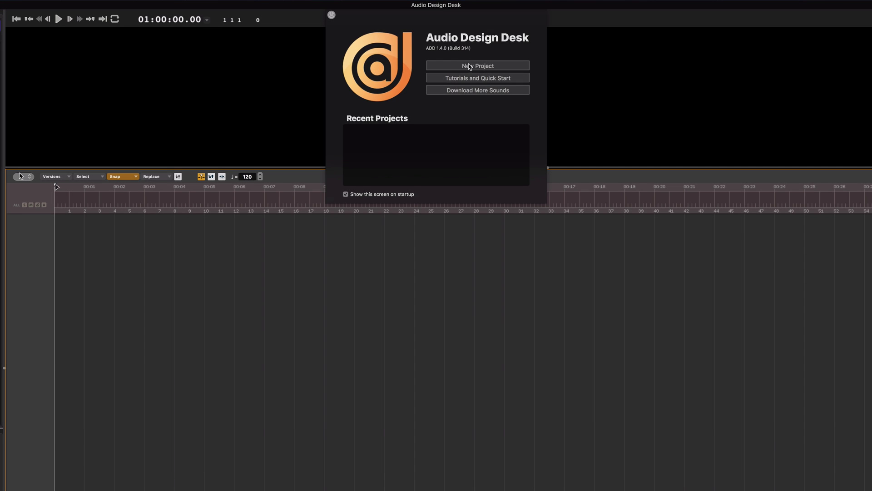
# Step: Start a new project, import Vyomax Pro Res.mov, and enlarge the video preview
pyautogui.click(471, 65)
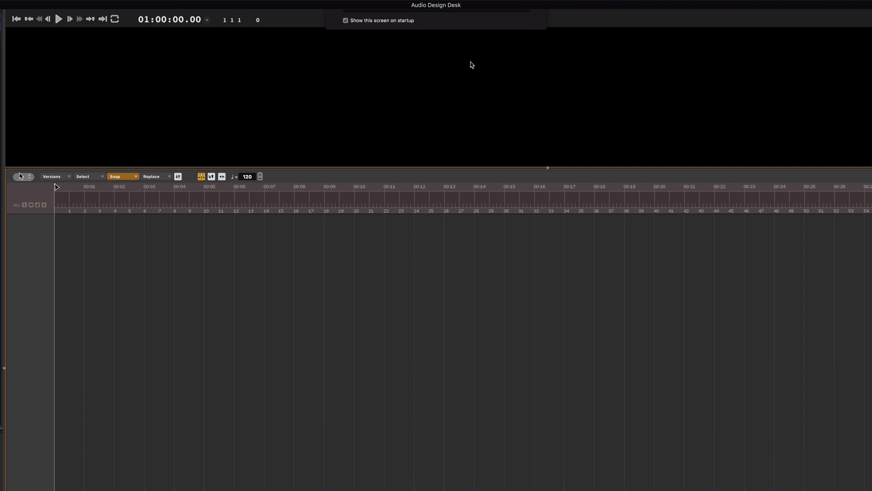
pyautogui.rightClick(409, 92)
pyautogui.click(450, 98)
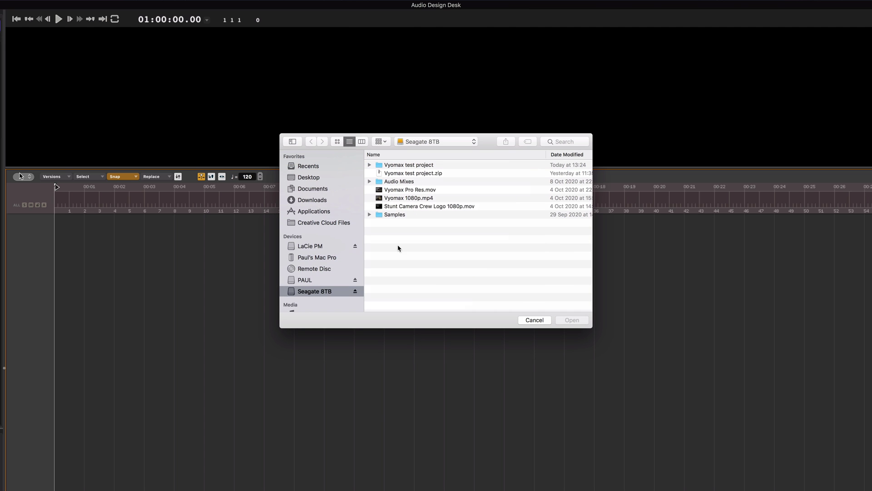
pyautogui.click(417, 190)
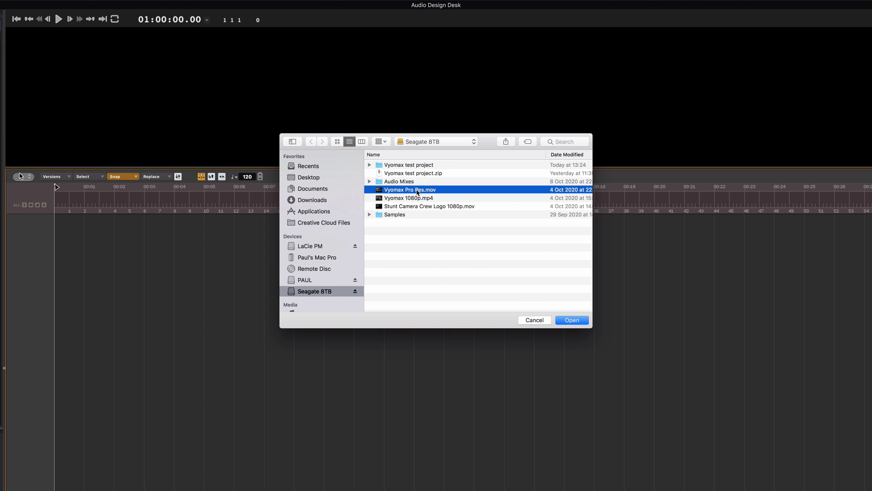
pyautogui.click(585, 320)
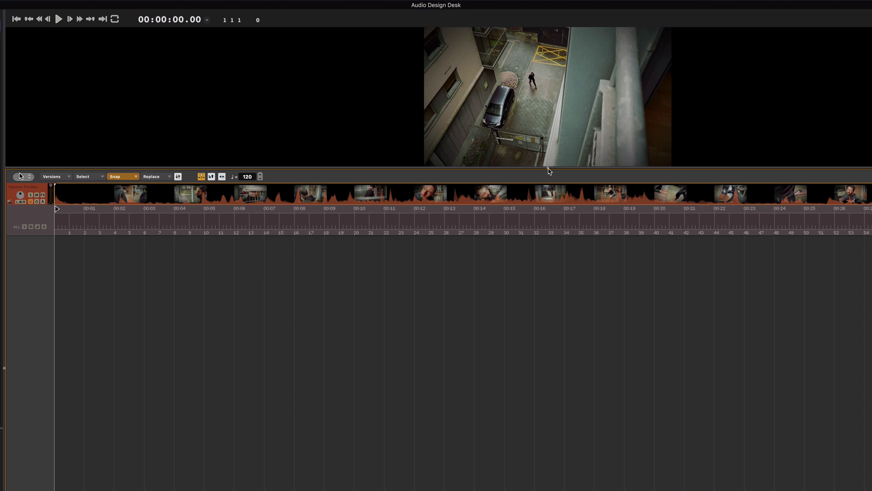
pyautogui.moveTo(548, 168); pyautogui.dragTo(548, 363)
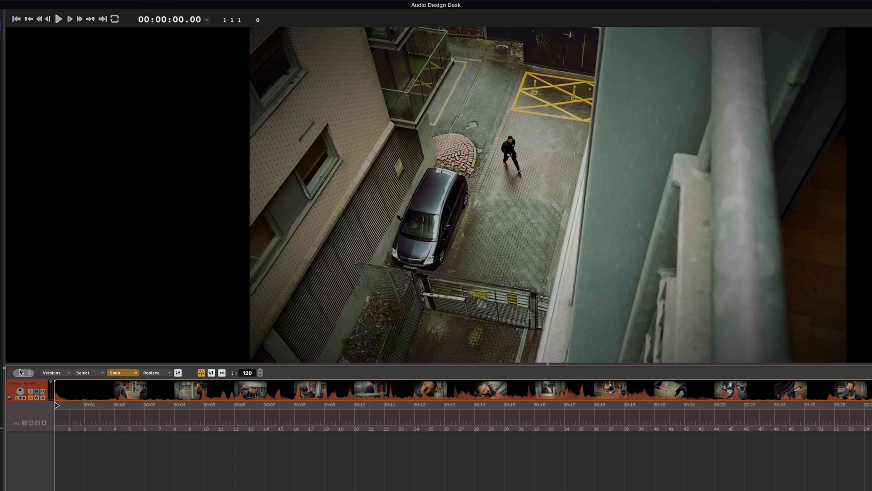
# Step: Play through the fight video, then return to the start
pyautogui.press('space')
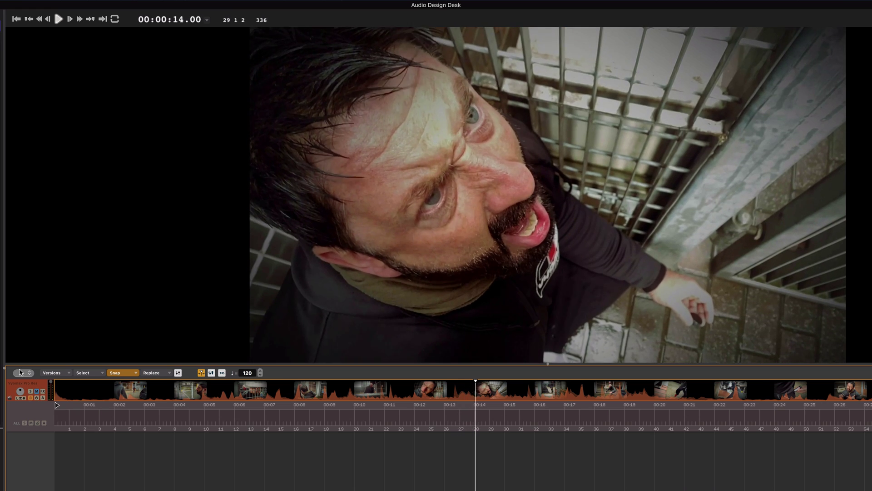
pyautogui.press('space')
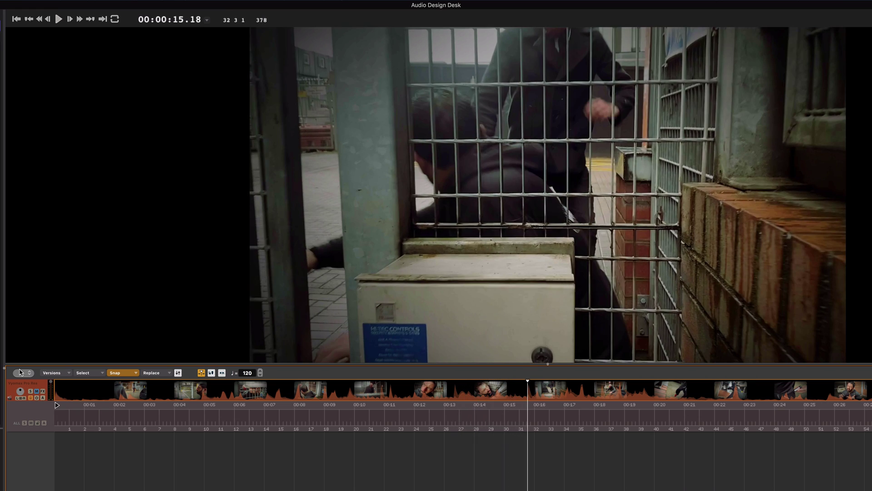
pyautogui.press('Return')
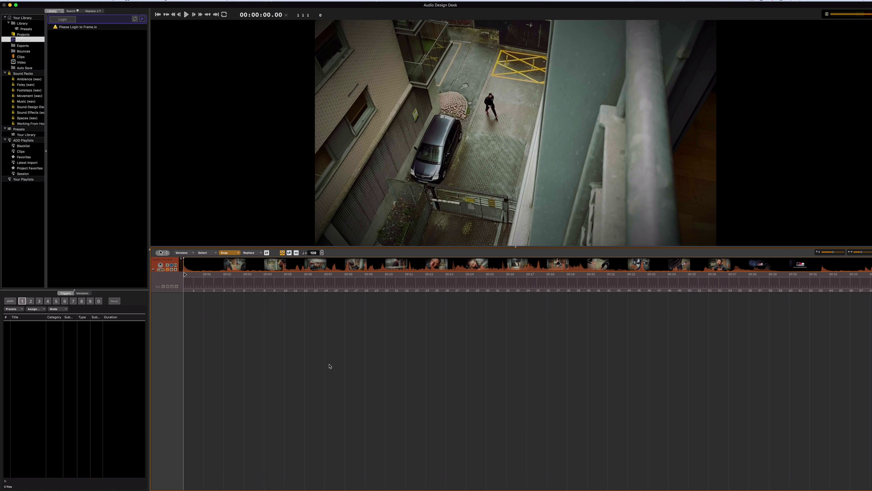
pyautogui.press('d')
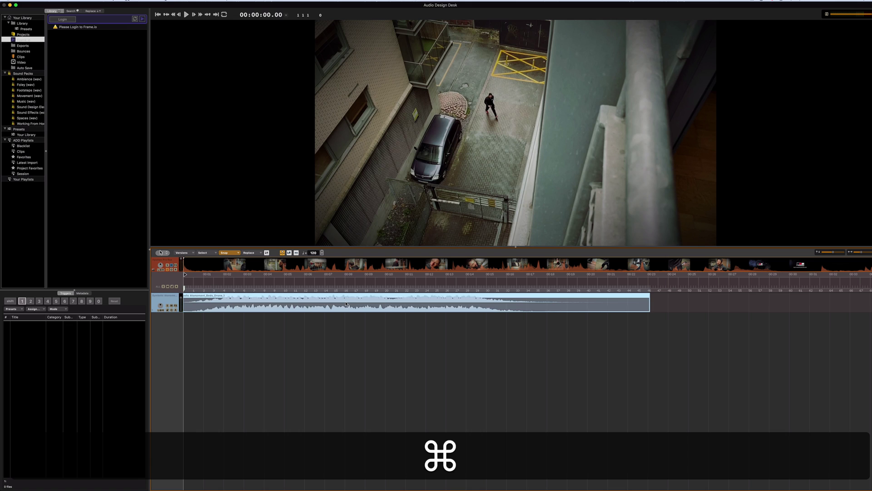
pyautogui.press('super+Down')
pyautogui.press('super+Down')
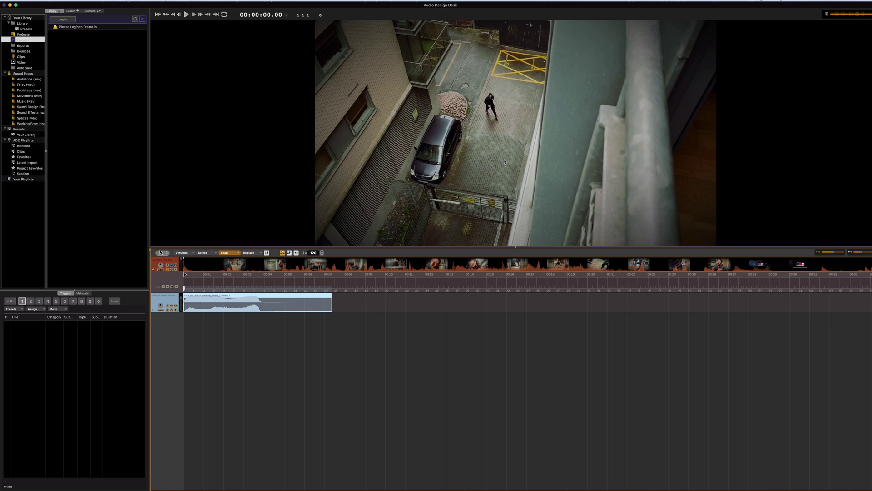
pyautogui.press('space')
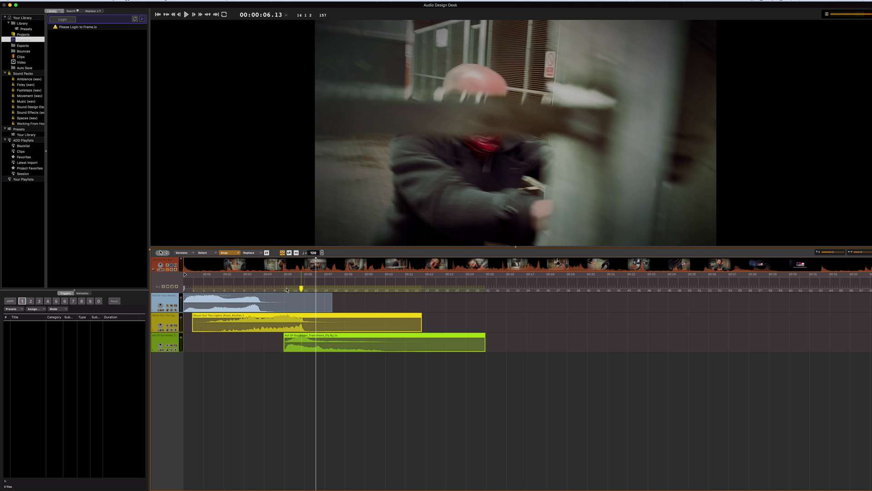
pyautogui.press('Return')
pyautogui.press('space')
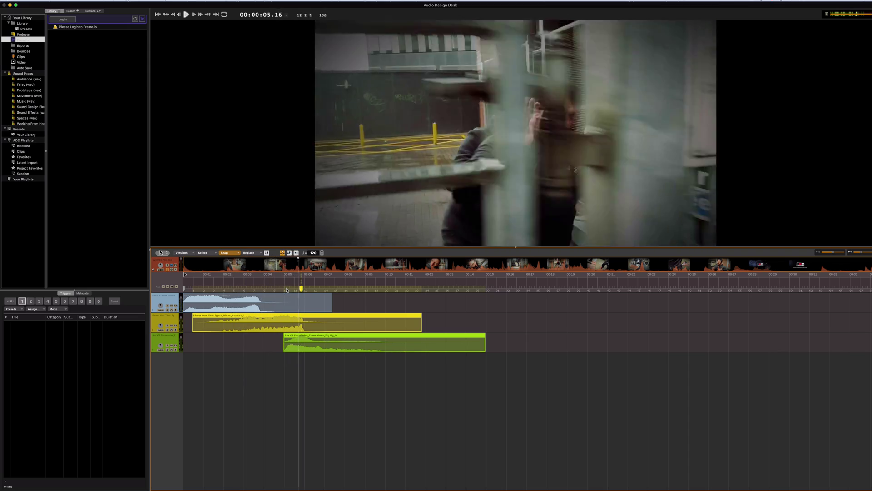
# Step: Drop a synthetic hit on the punch at 00:00:06.01 and play it back
pyautogui.press('space')
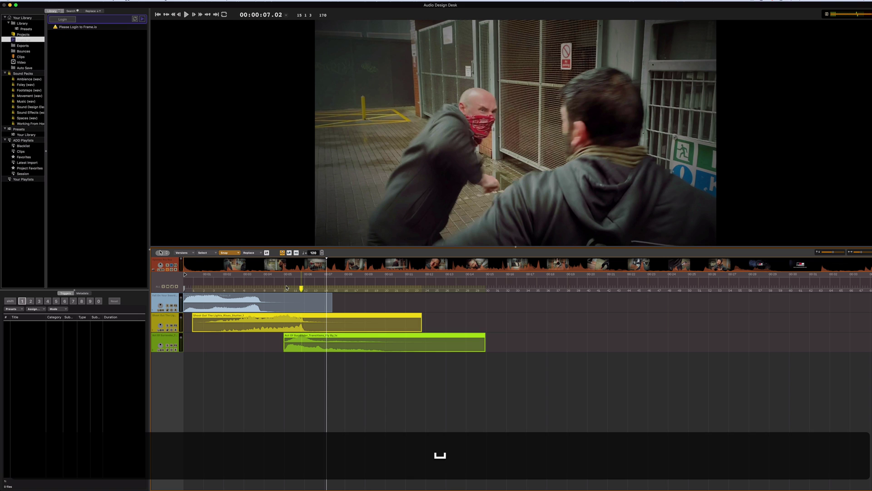
pyautogui.click(312, 417)
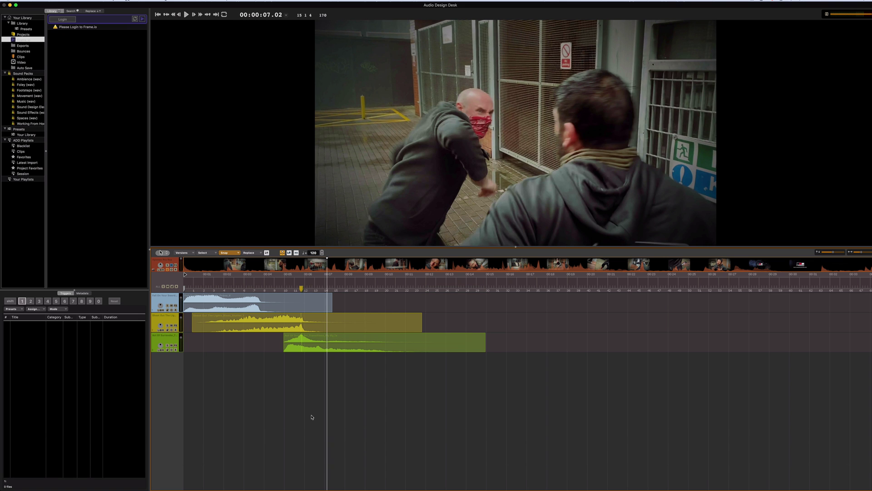
pyautogui.press('Left')
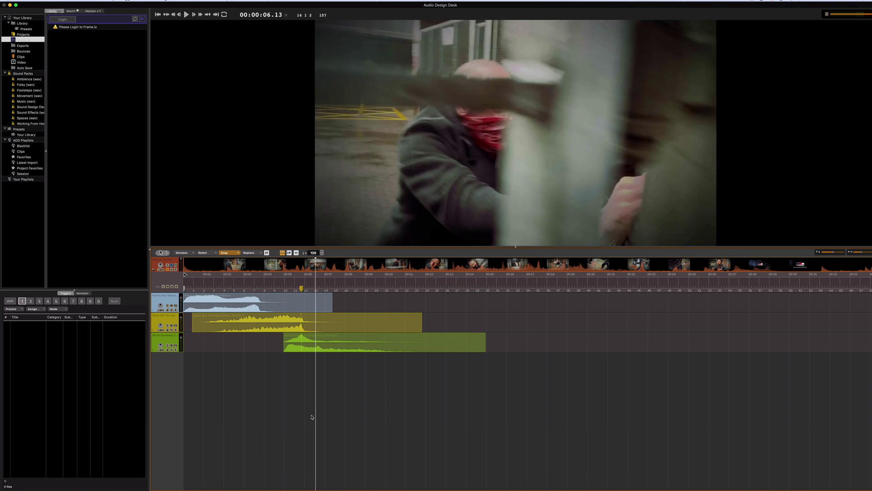
pyautogui.press('Left')
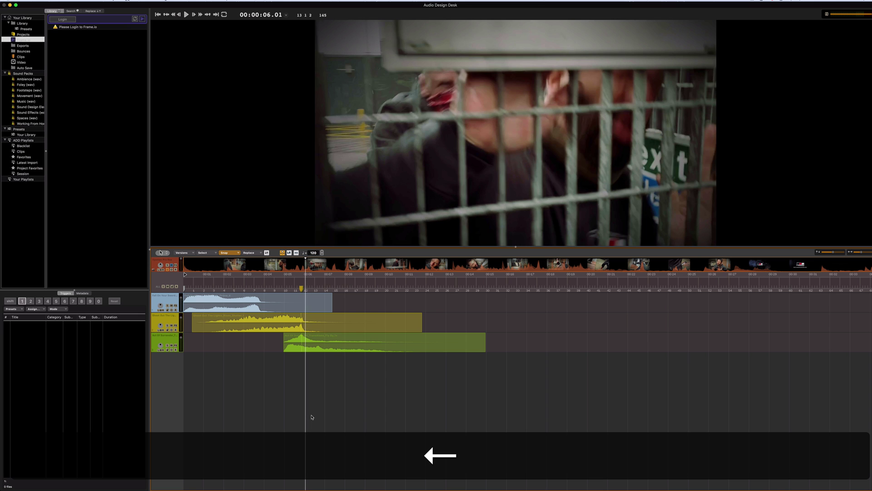
pyautogui.press('h')
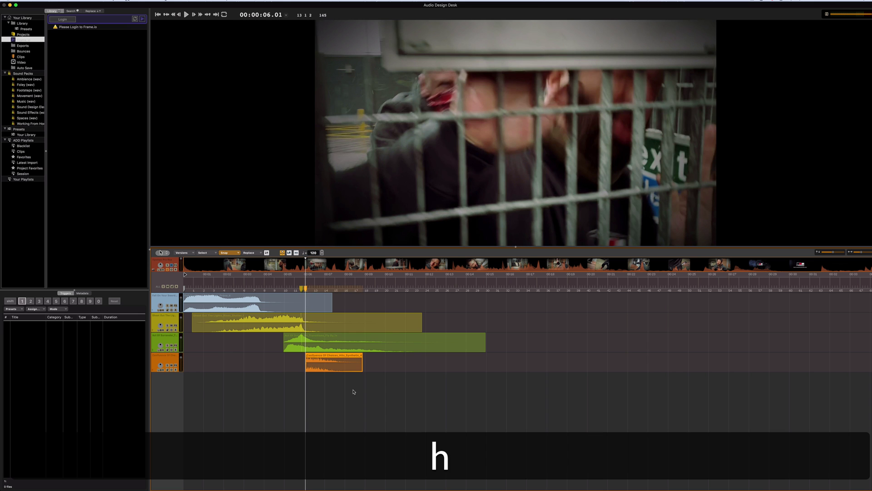
pyautogui.press('space')
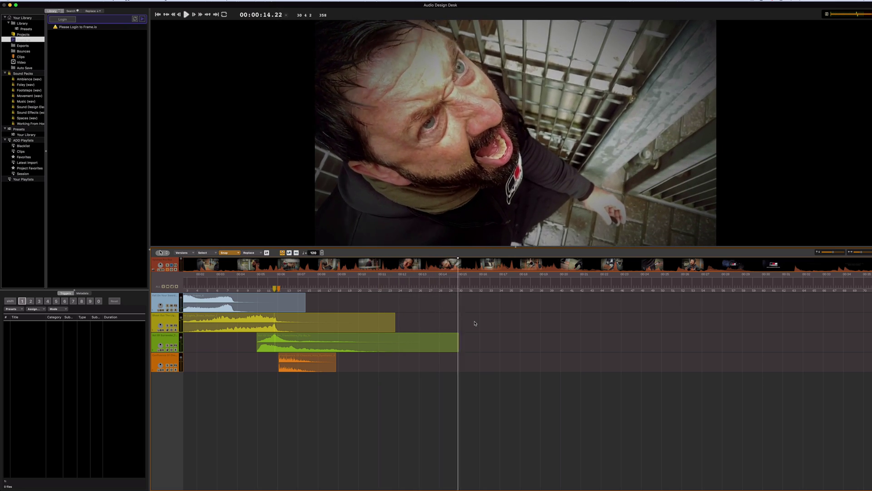
# Step: Add a hit, rise and transition around 16 seconds, then return to the start
pyautogui.press('h')
pyautogui.press('r')
pyautogui.press('t')
pyautogui.press('space')
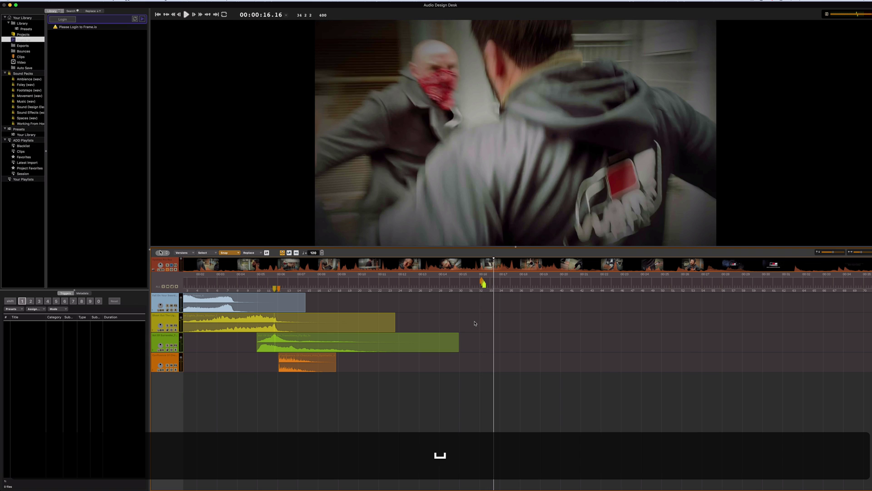
pyautogui.click(456, 287)
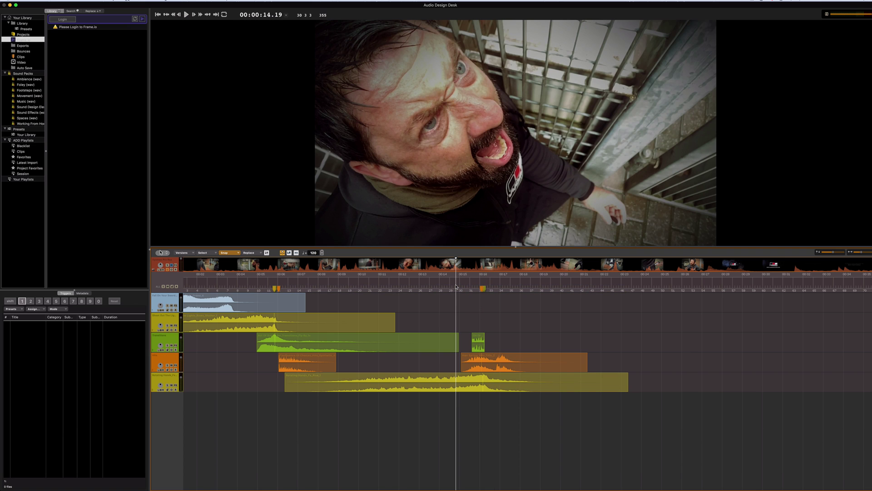
pyautogui.click(349, 287)
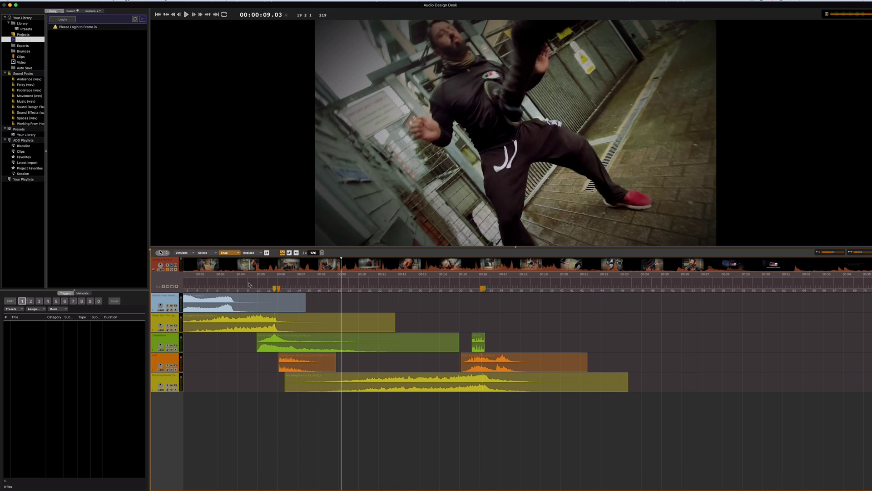
pyautogui.press('Return')
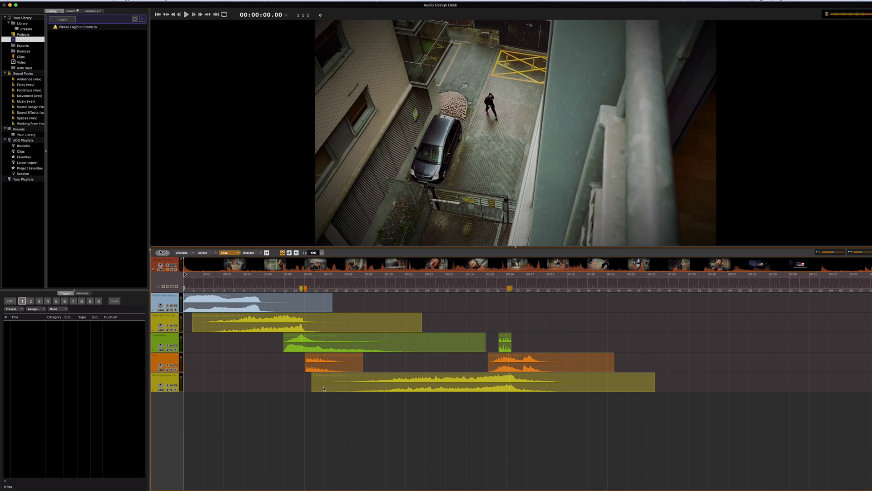
pyautogui.press('space')
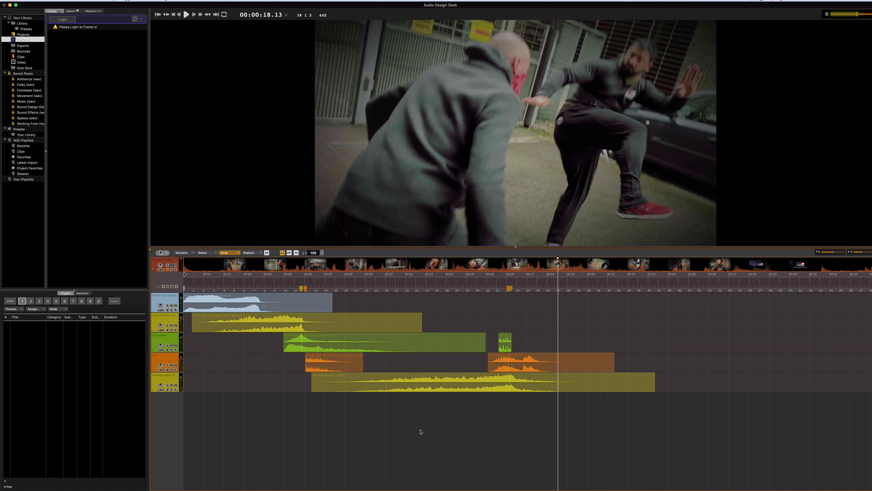
pyautogui.press('space')
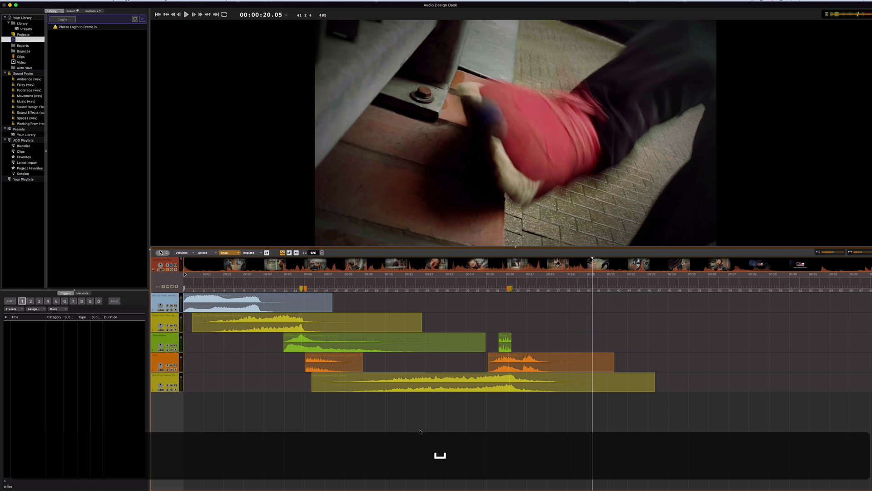
pyautogui.press('Return')
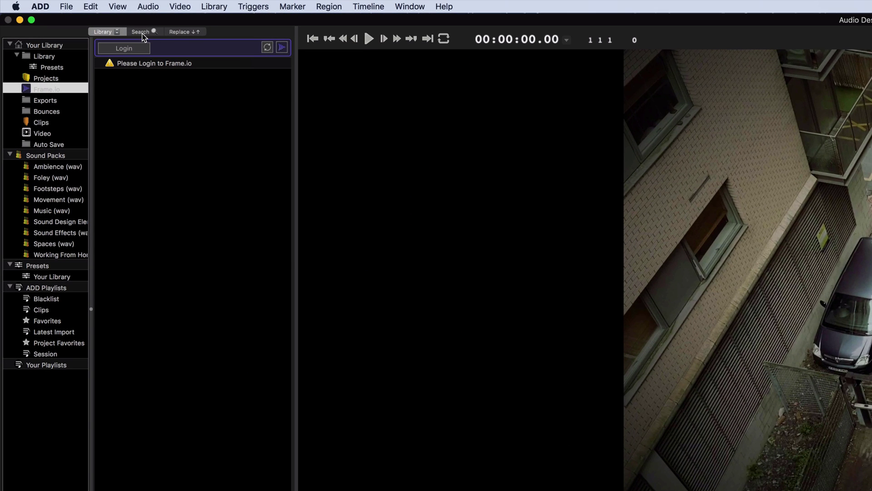
# Step: Filter the sound search to Footsteps, Concrete, Sneaker 2
pyautogui.click(141, 32)
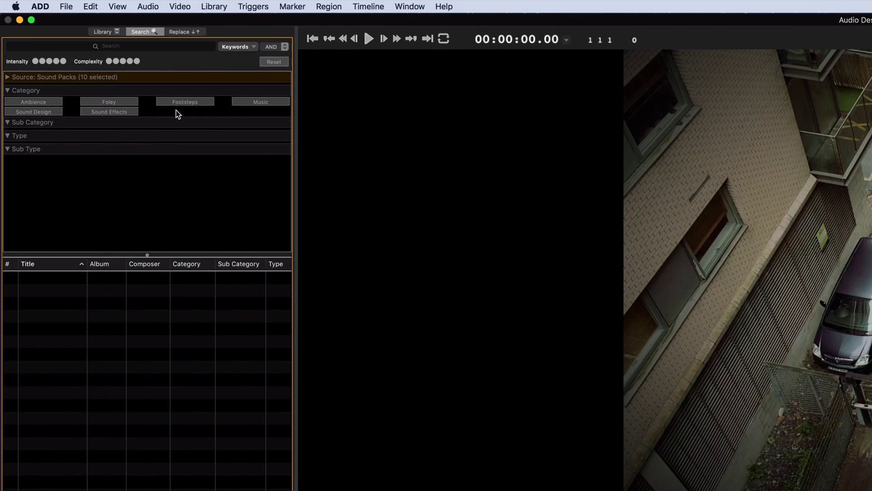
pyautogui.click(184, 101)
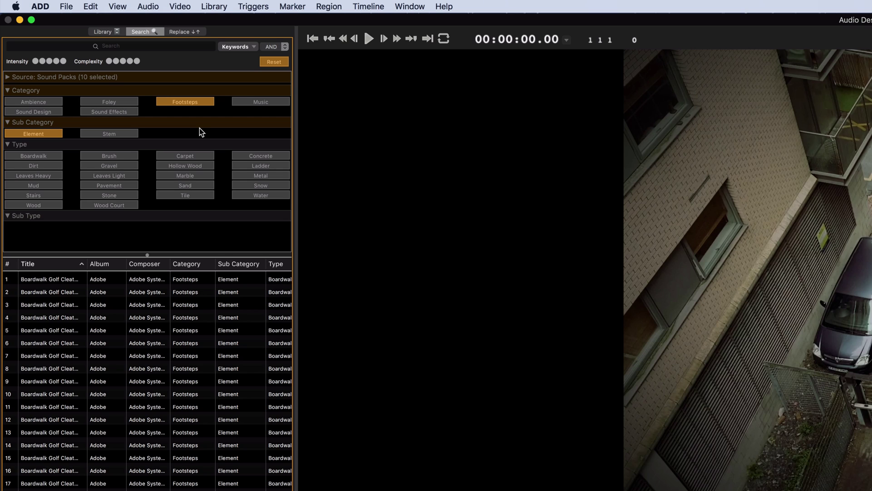
pyautogui.click(256, 155)
pyautogui.scroll(-3, 119, 230)
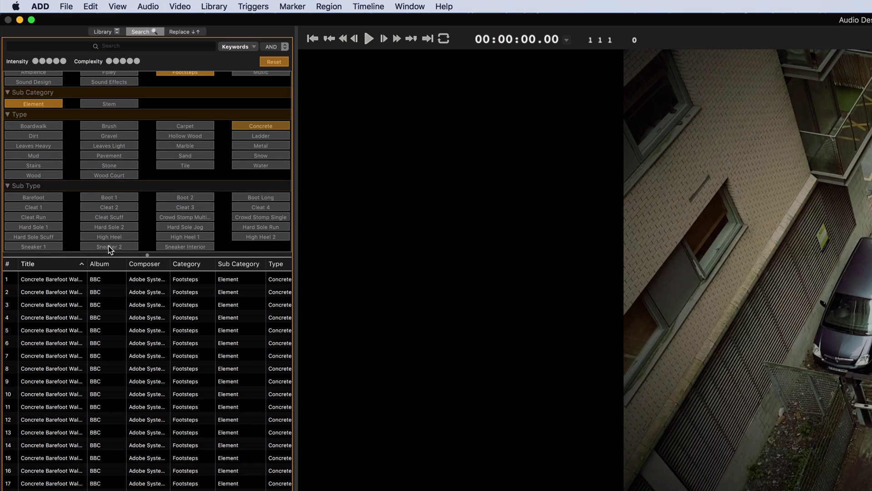
pyautogui.click(109, 247)
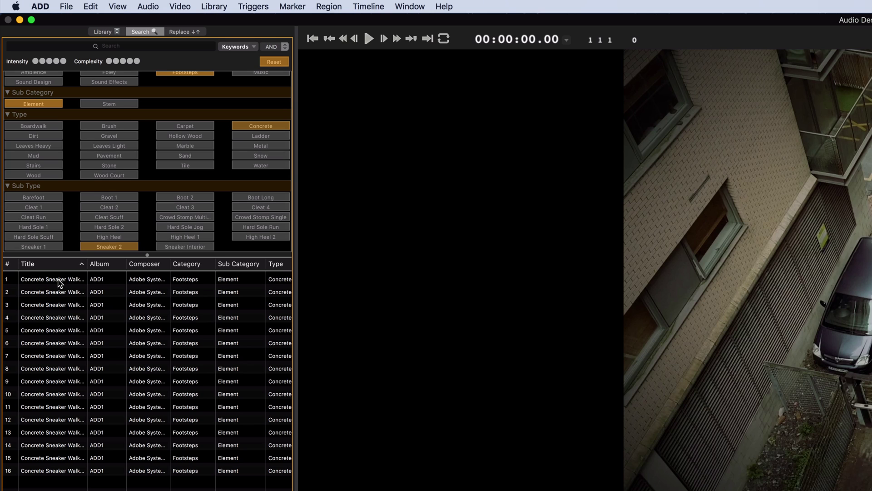
# Step: Preview the first three Concrete Sneaker Walk sounds
pyautogui.click(59, 279)
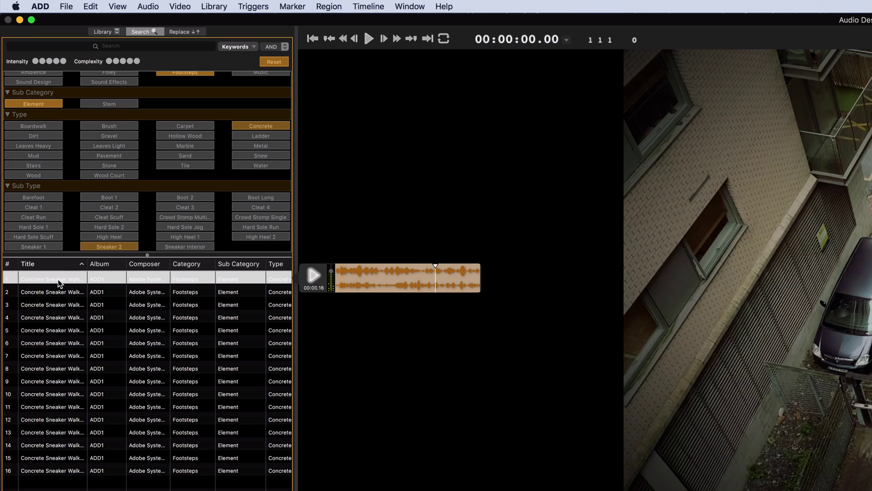
pyautogui.click(57, 291)
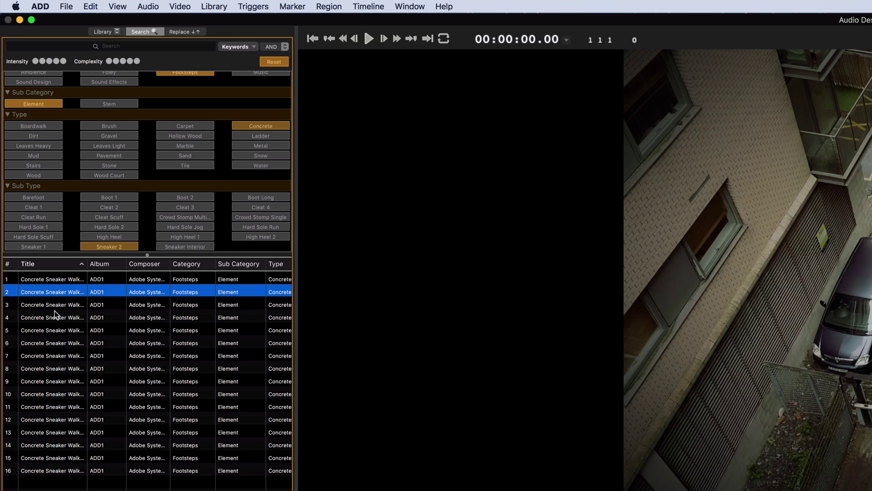
pyautogui.click(59, 305)
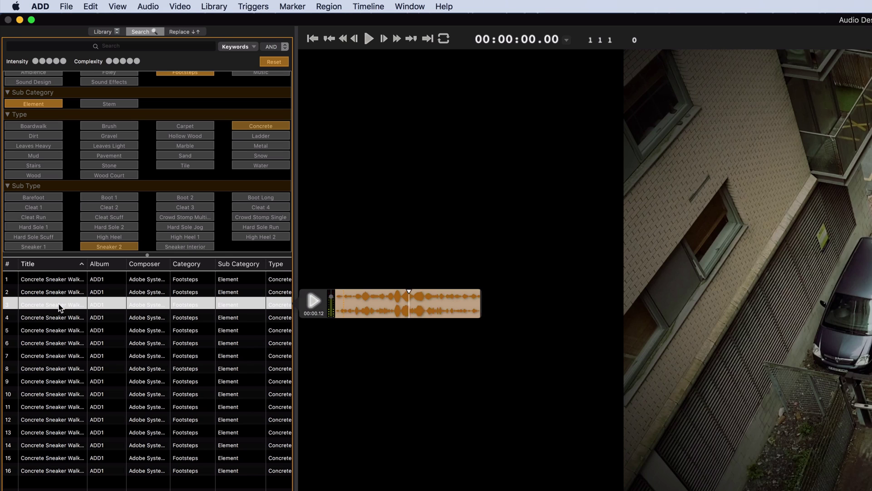
# Step: Assign the 'Footsteps/Concrete/Sneaker 2' sounds to trigger 1
pyautogui.rightClick(54, 279)
pyautogui.moveTo(132, 297)
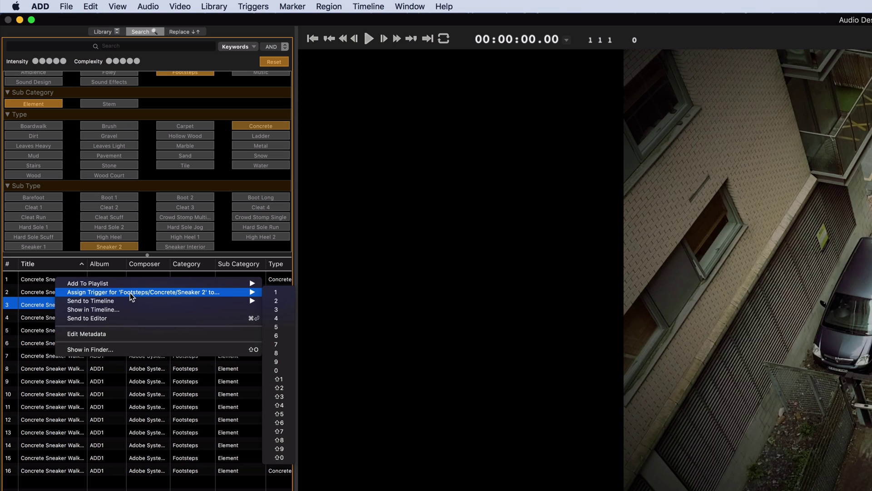
pyautogui.click(280, 294)
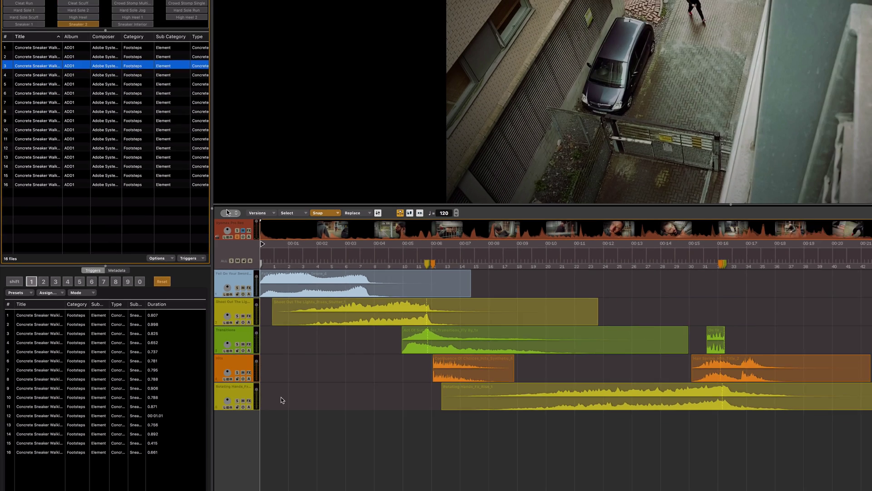
# Step: Place a sneaker footstep, then record four more footsteps during one-third-speed playback
pyautogui.click(354, 413)
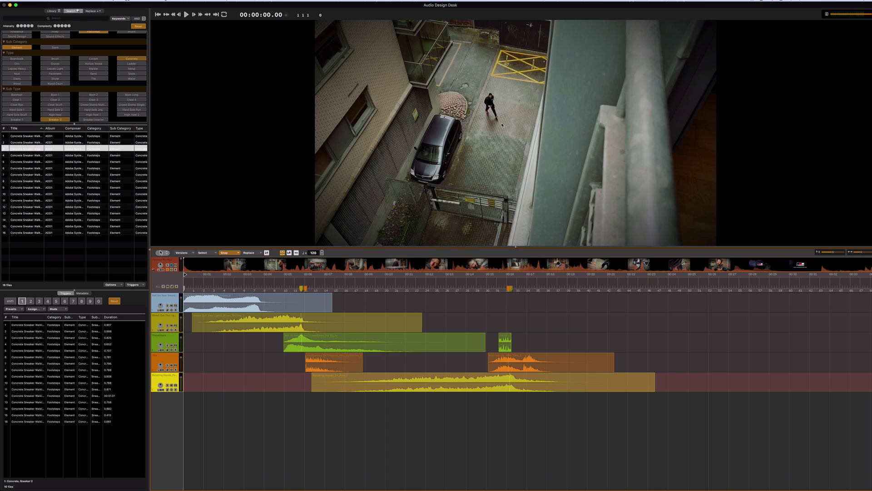
pyautogui.press('Right')
pyautogui.press('Right')
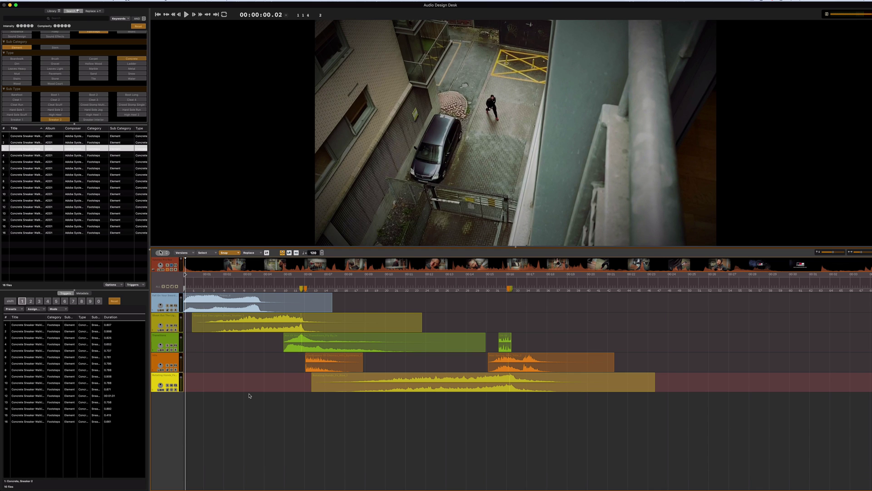
pyautogui.press('1')
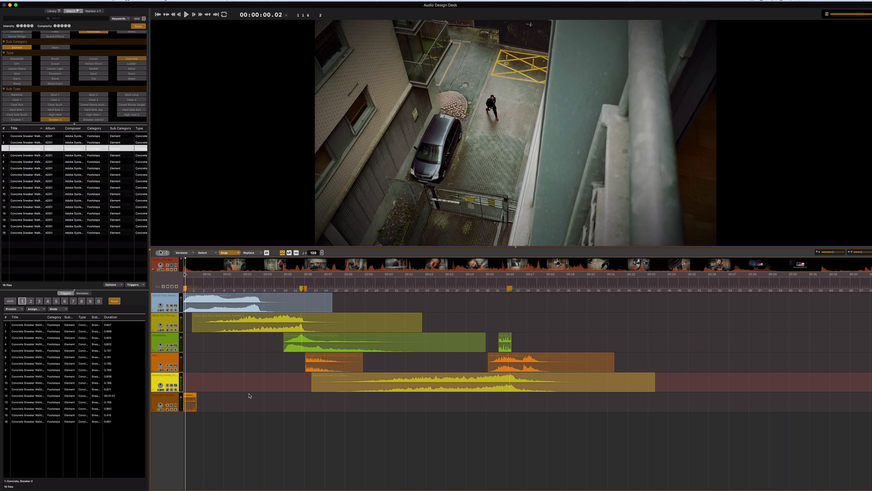
pyautogui.press('space')
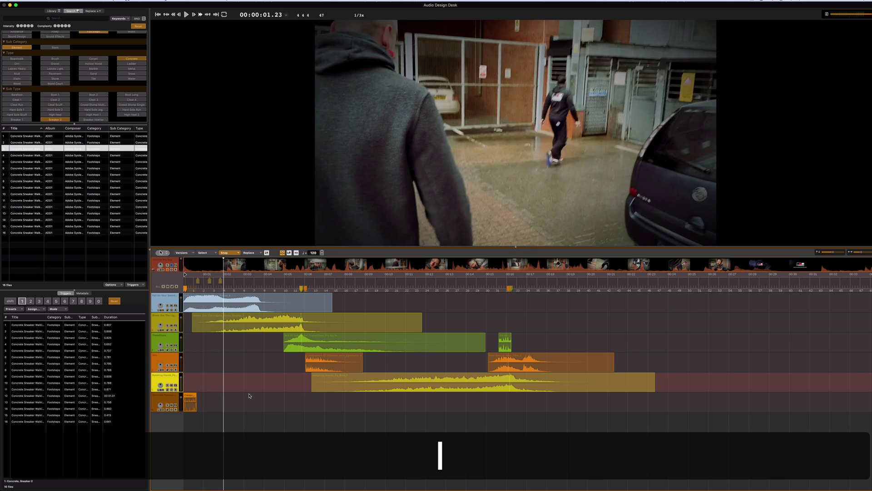
pyautogui.press('l')
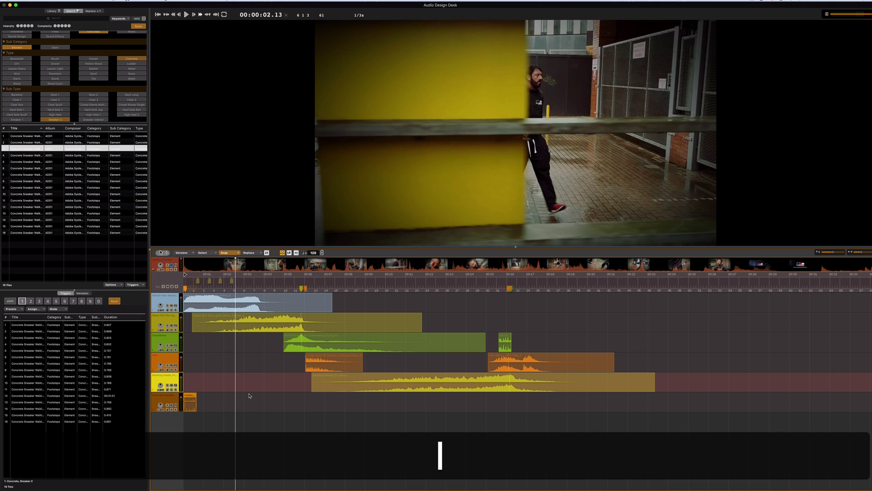
pyautogui.press('l')
pyautogui.press('l')
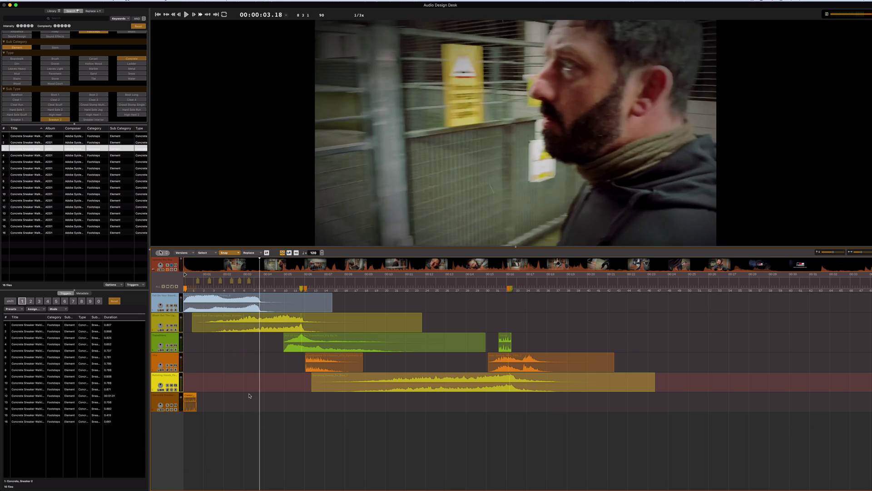
pyautogui.press('l')
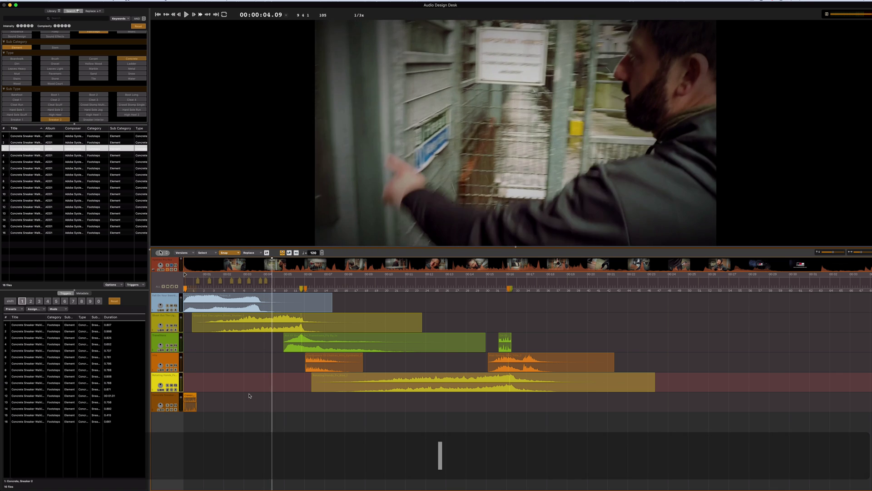
pyautogui.press('l')
pyautogui.press('space')
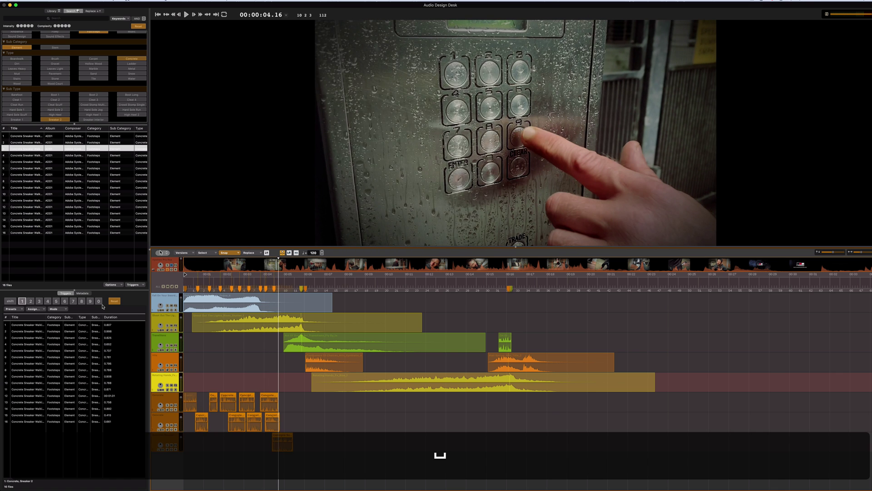
# Step: Select the first two tracks and play the scene from the start
pyautogui.click(171, 308)
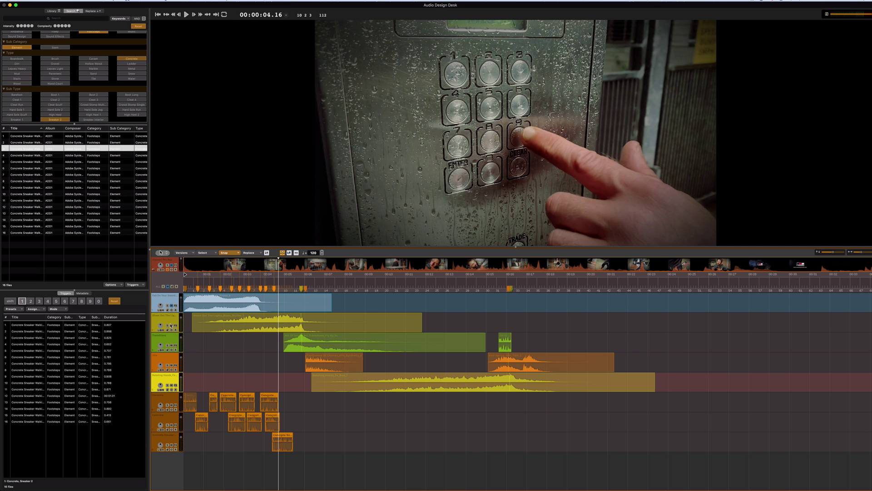
pyautogui.keyDown('shift'); pyautogui.click(171, 326); pyautogui.keyUp('shift')
pyautogui.press('Return')
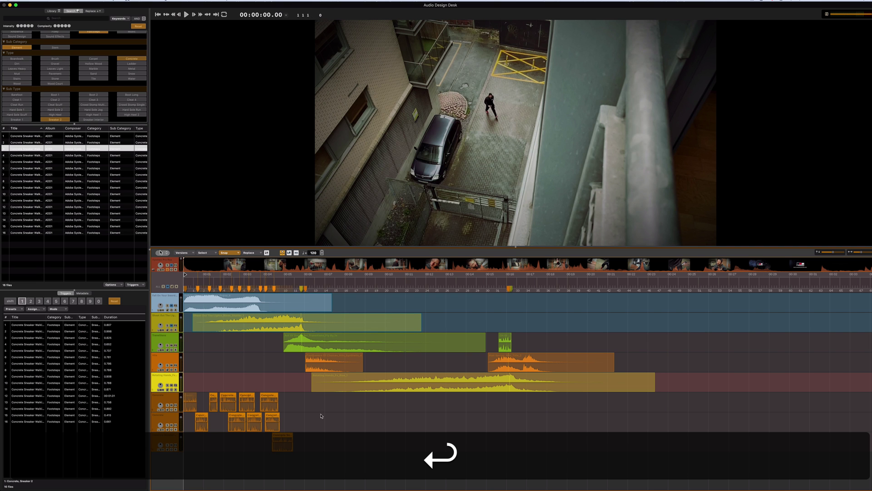
pyautogui.press('space')
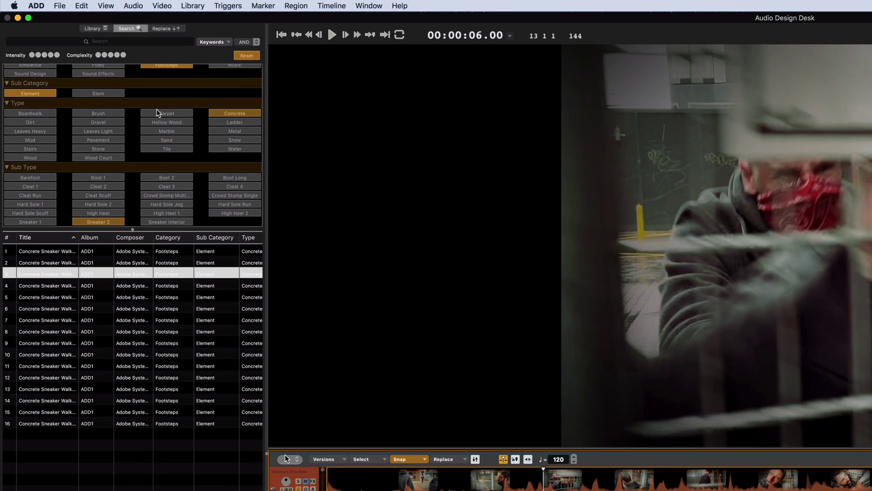
# Step: Swap the Footsteps filter for Sound Effects > Fighting > Punch Knuckle and audition one punch
pyautogui.scroll(3, 146, 105)
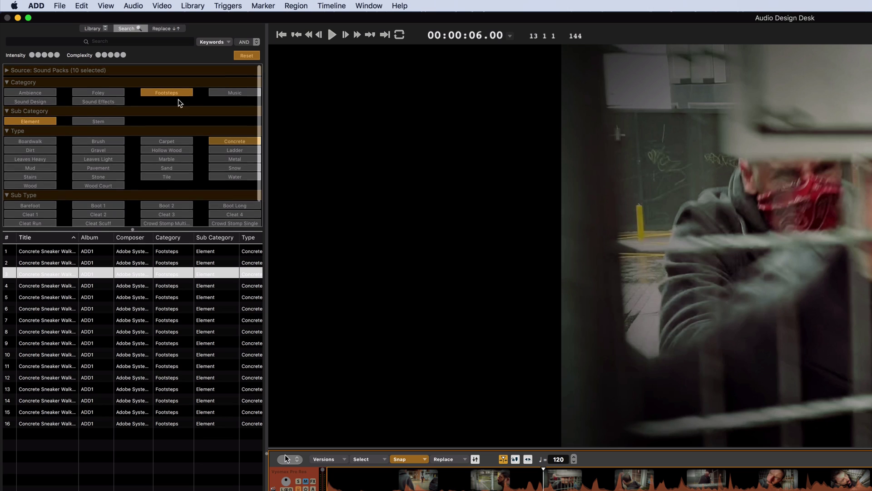
pyautogui.click(163, 91)
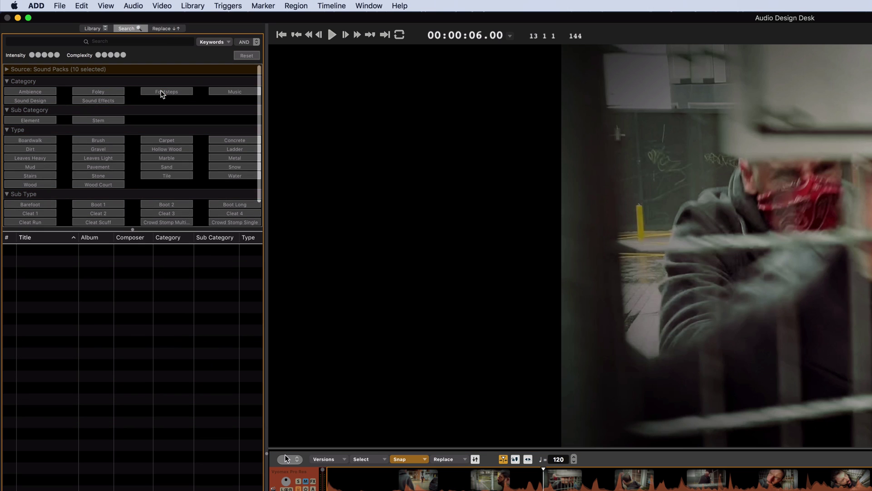
pyautogui.click(90, 99)
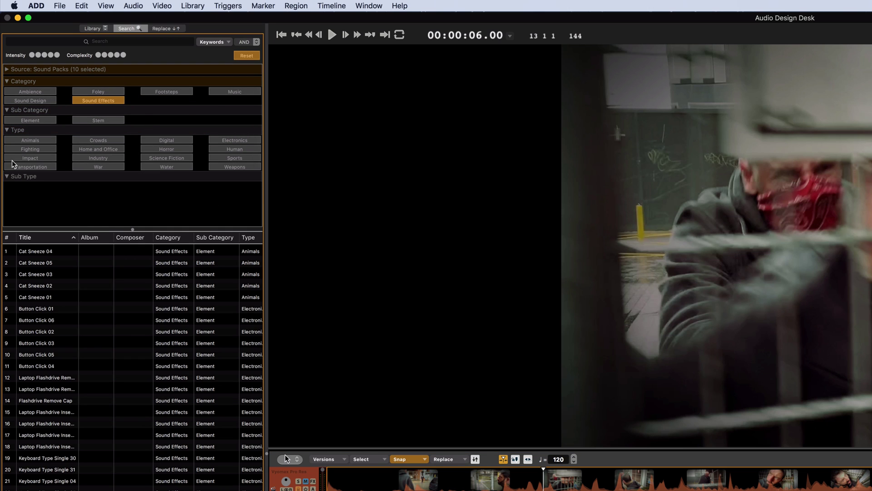
pyautogui.click(42, 151)
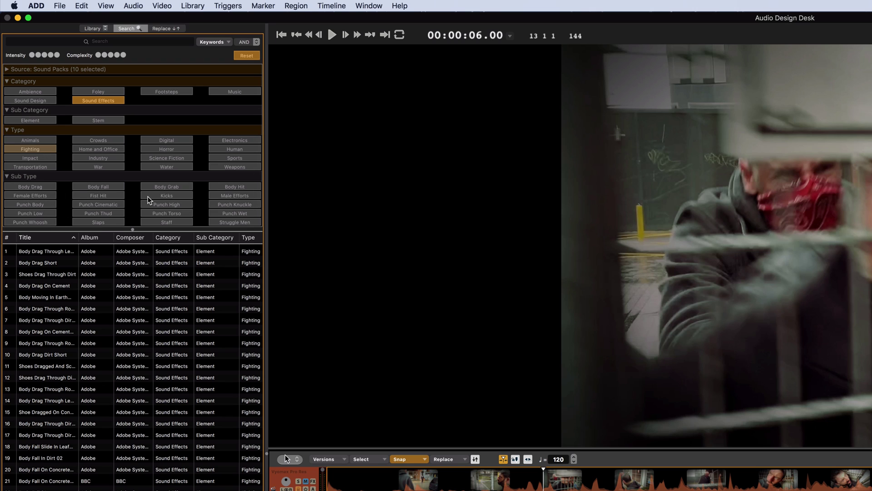
pyautogui.scroll(-3, 148, 196)
pyautogui.scroll(2, 146, 197)
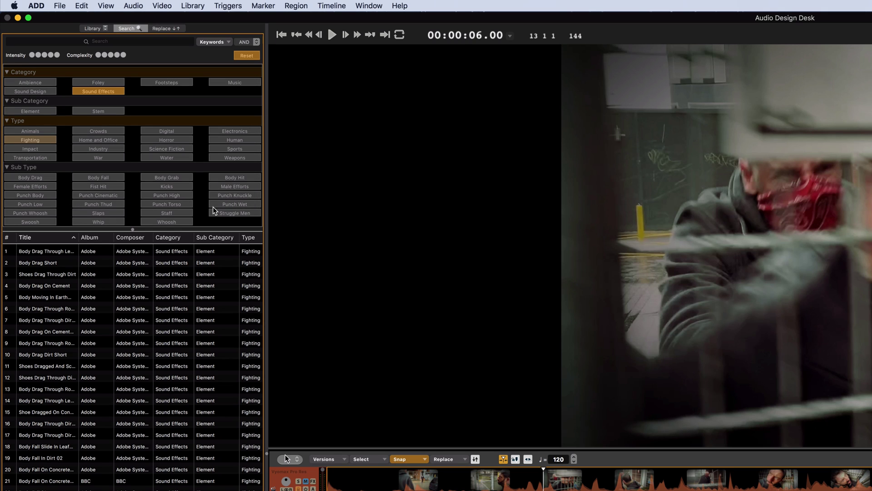
pyautogui.click(234, 198)
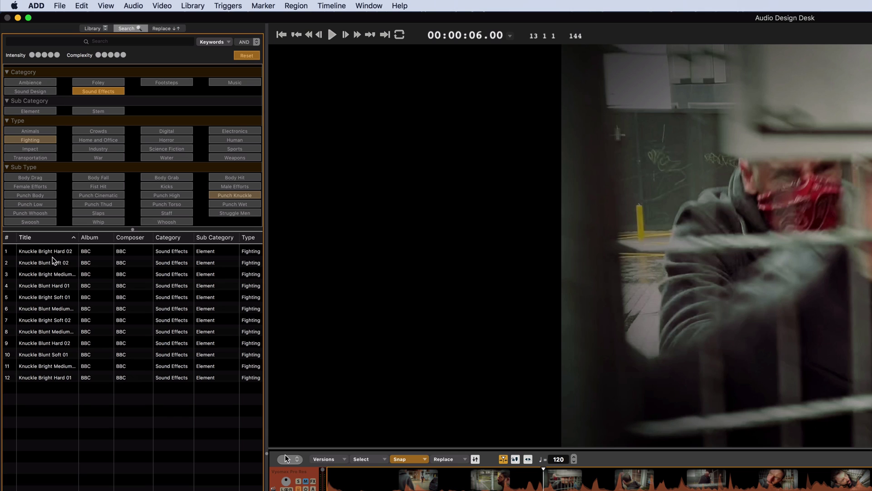
pyautogui.moveTo(53, 257); pyautogui.dragTo(39, 278)
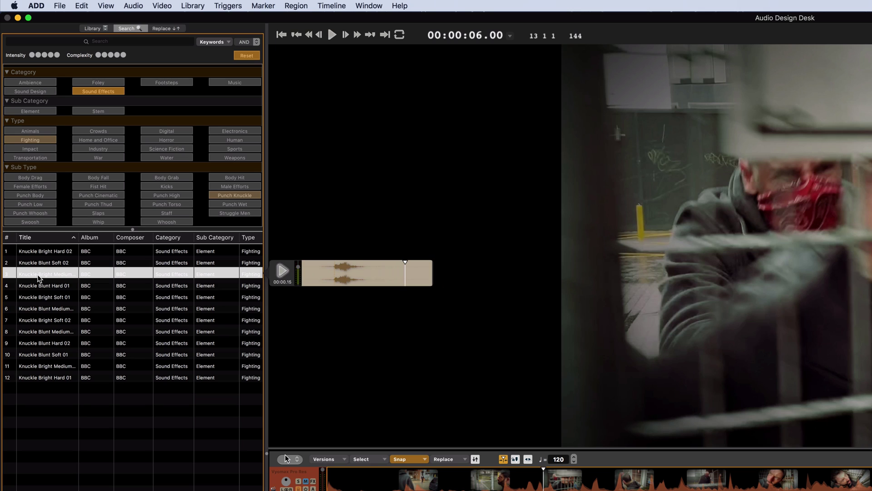
# Step: Assign the Punch Knuckle sounds to trigger 2
pyautogui.rightClick(47, 256)
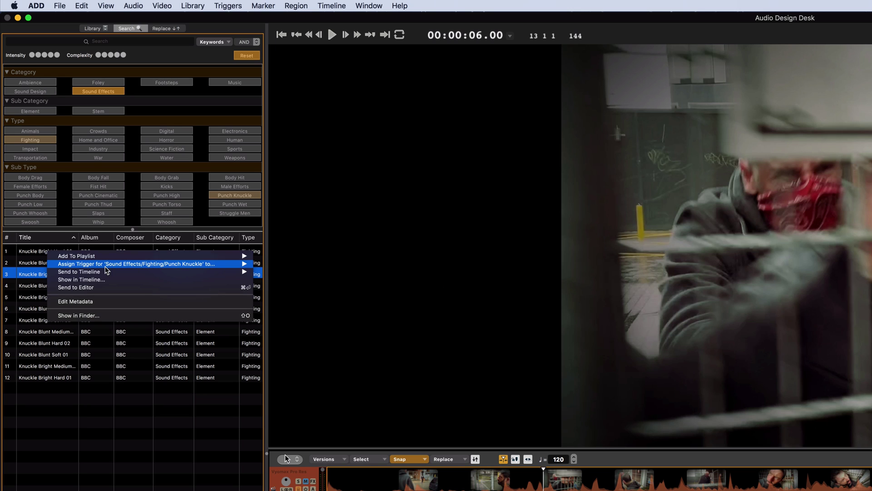
pyautogui.moveTo(100, 266)
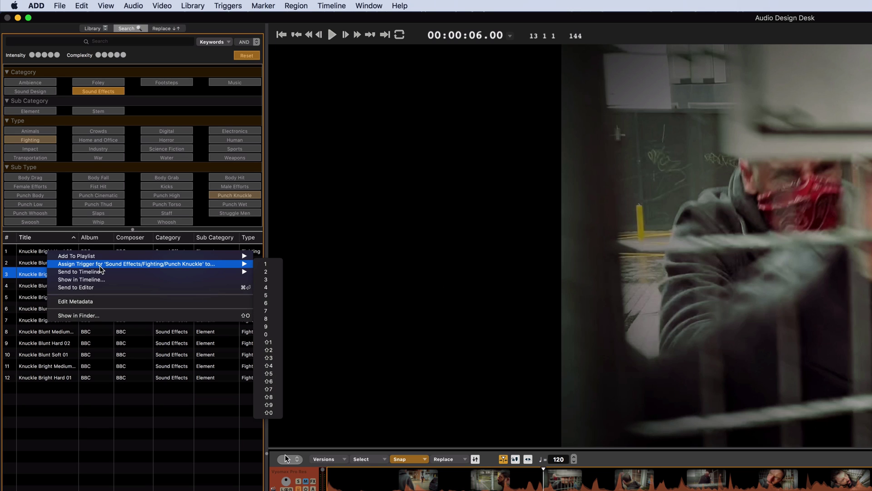
pyautogui.click(272, 272)
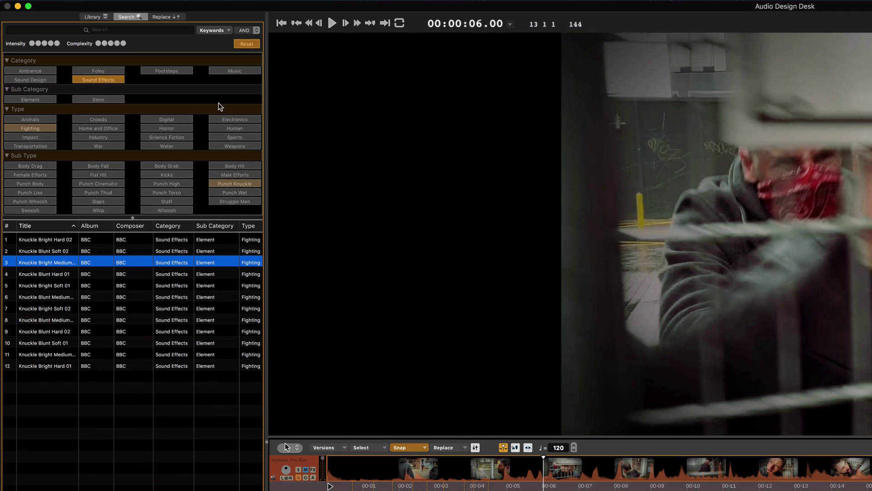
# Step: Switch results to Male Efforts and assign the fight grunts to trigger 3
pyautogui.click(236, 174)
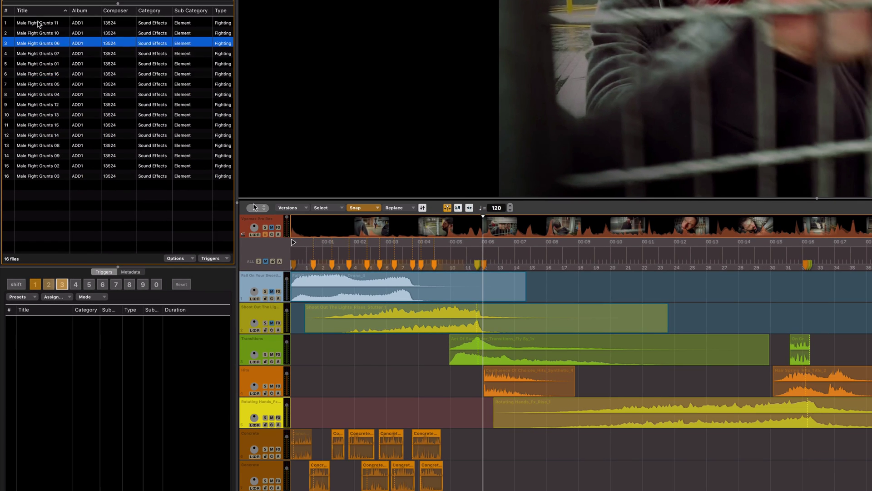
pyautogui.rightClick(43, 238)
pyautogui.moveTo(101, 248)
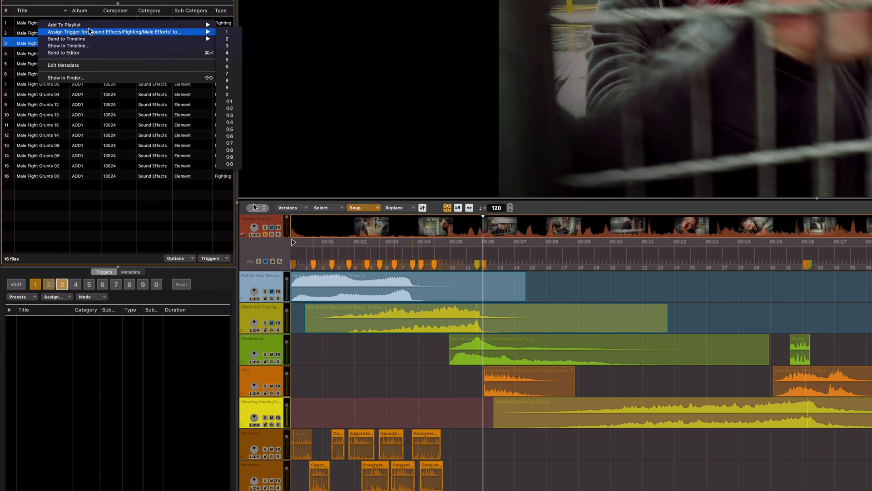
pyautogui.click(228, 46)
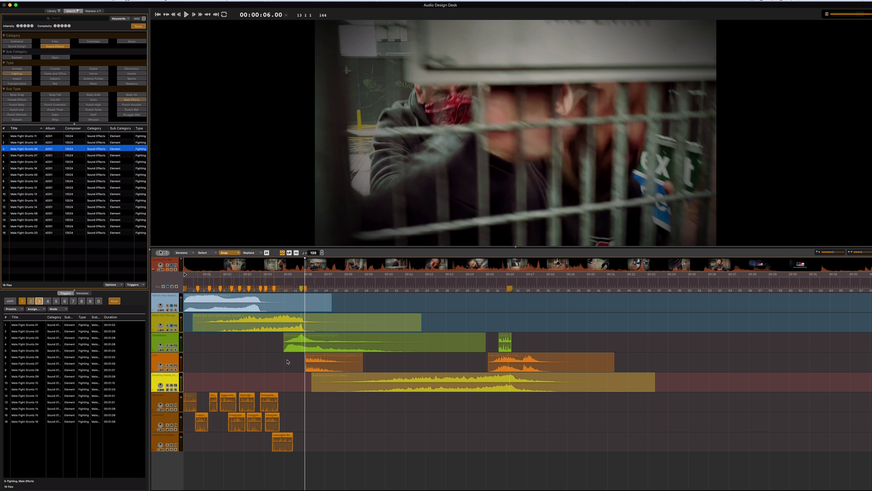
# Step: Play from the start and fire knuckle punches (2) and grunts (3) on each hit and kick
pyautogui.press('Return')
pyautogui.press('space')
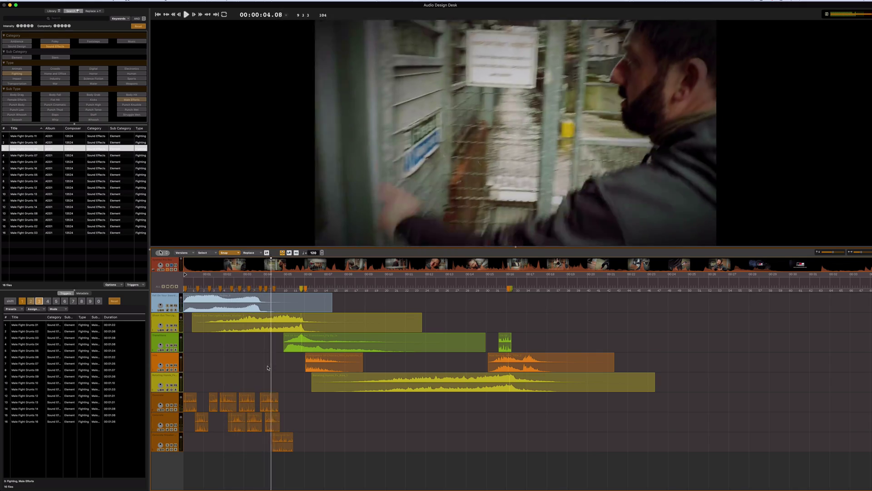
pyautogui.press('3')
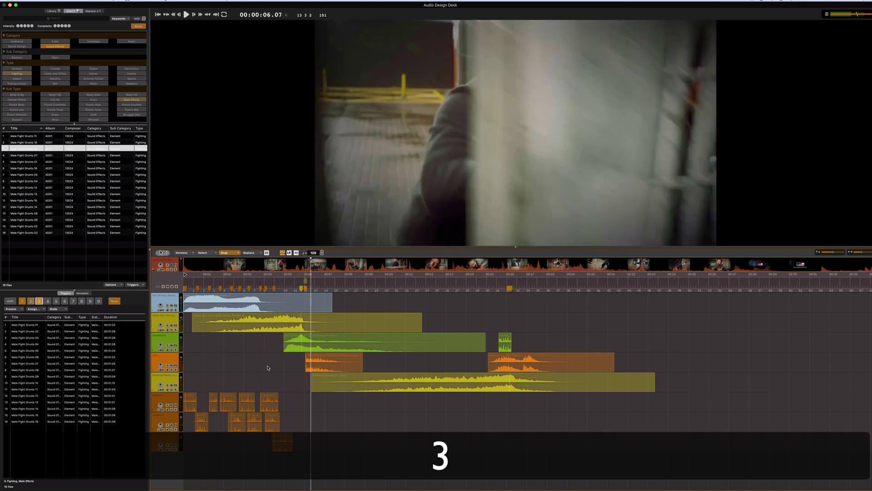
pyautogui.press('2')
pyautogui.press('3')
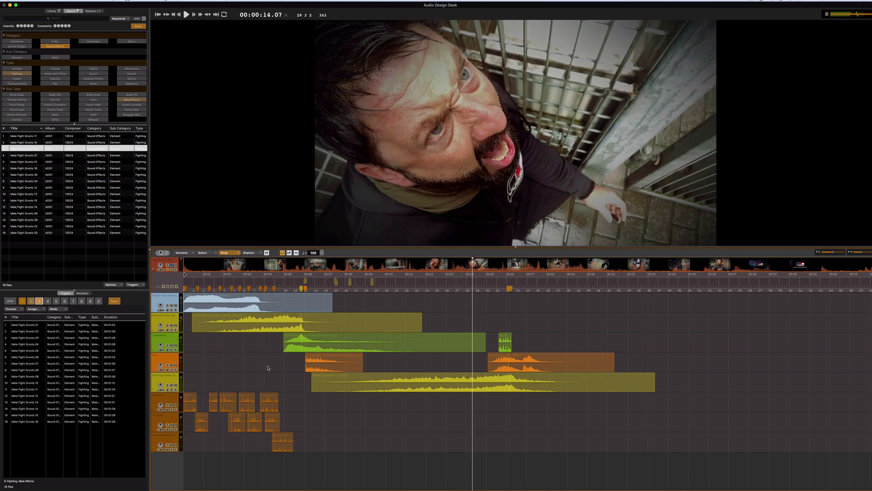
pyautogui.press('3')
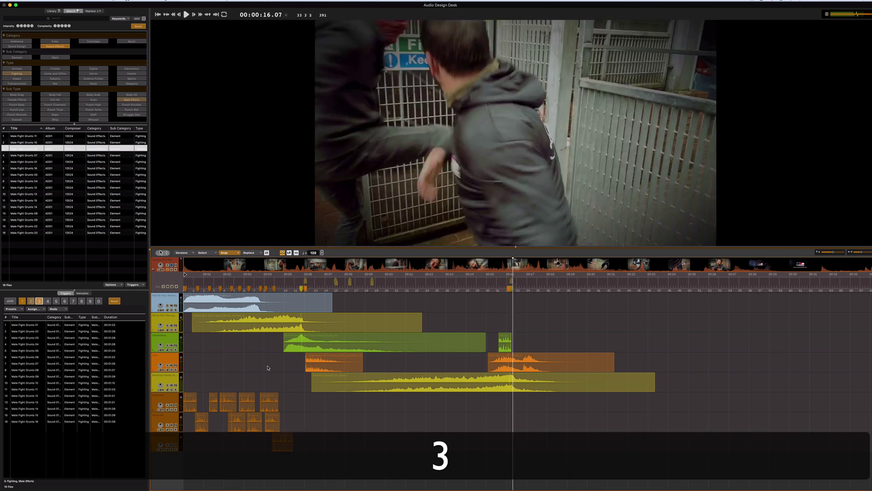
pyautogui.press('2')
pyautogui.press('3')
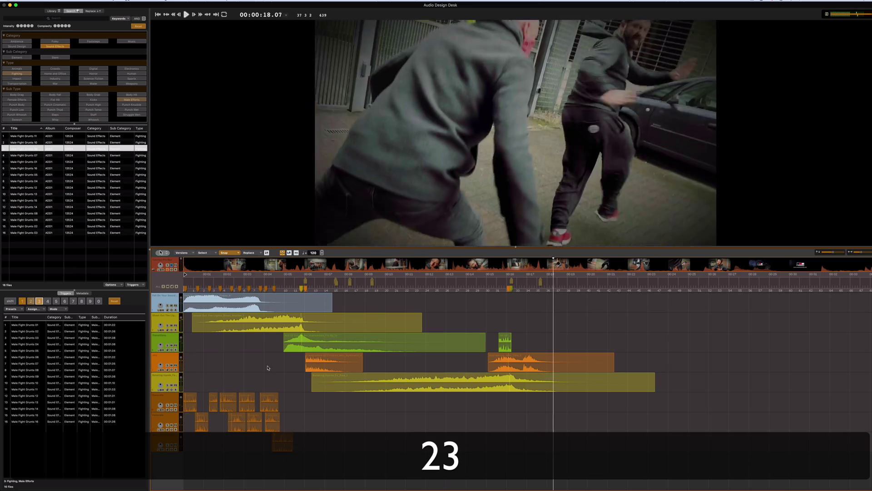
pyautogui.press('2')
pyautogui.press('3')
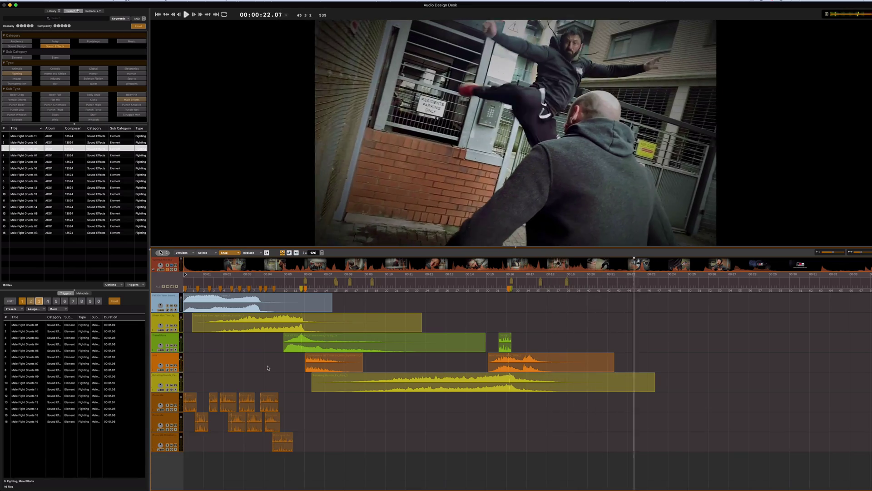
pyautogui.press('2')
pyautogui.press('3')
pyautogui.press('space')
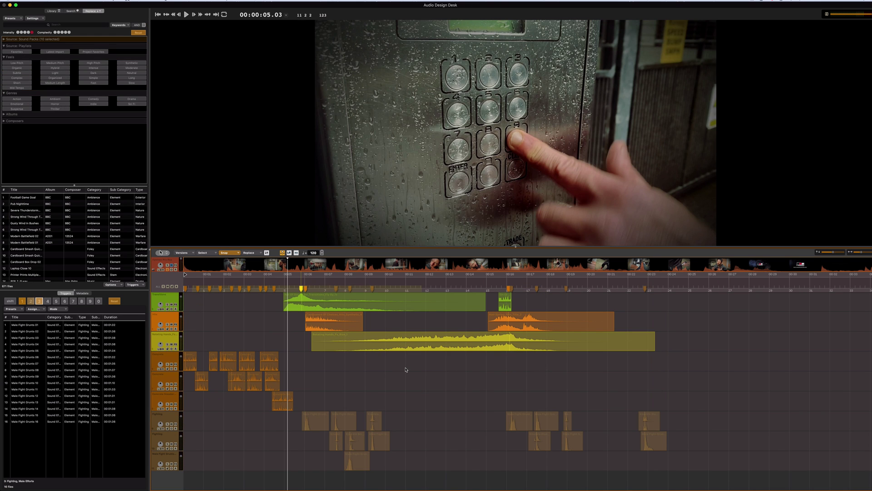
pyautogui.press('space')
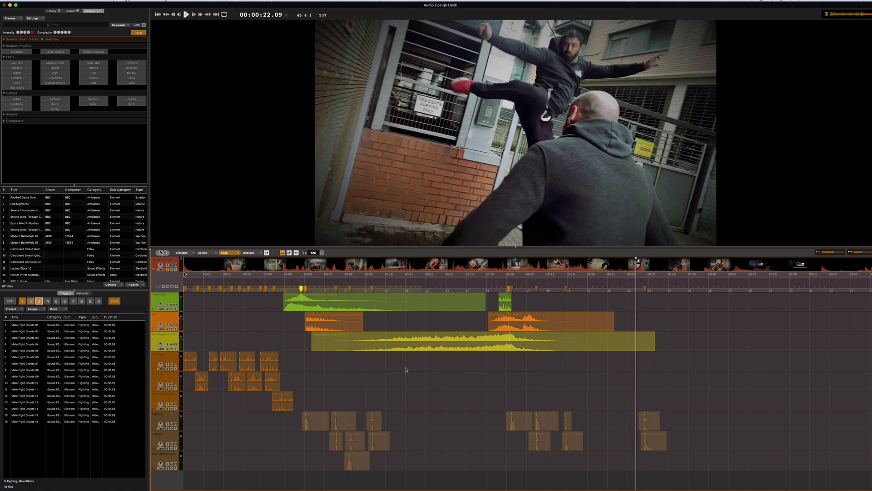
# Step: Drop a hit, rise and transition at the canister shot
pyautogui.press('h')
pyautogui.press('r')
pyautogui.press('t')
pyautogui.press('space')
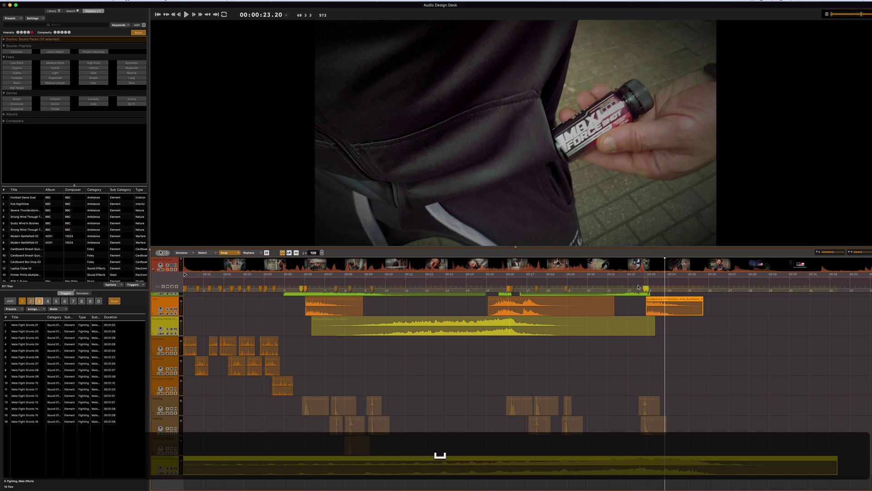
# Step: Replay from 20 seconds and add a rise, hit and transition leading into the logo
pyautogui.click(593, 286)
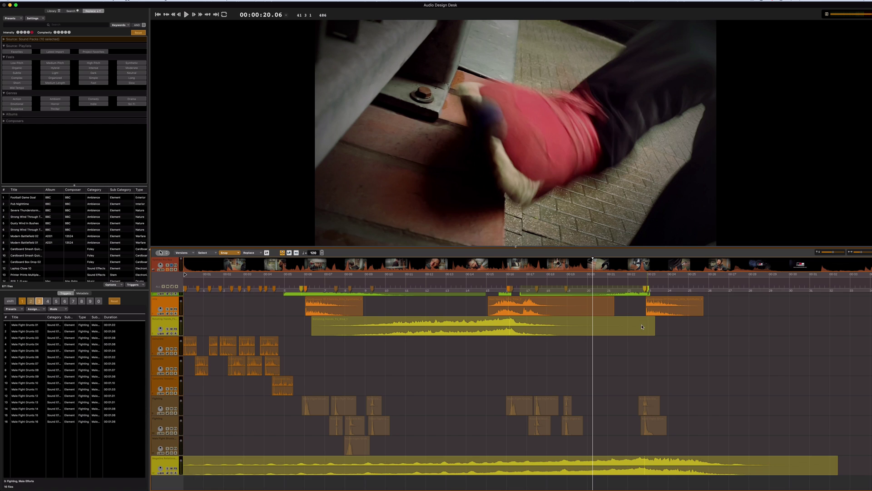
pyautogui.scroll(3, 642, 326)
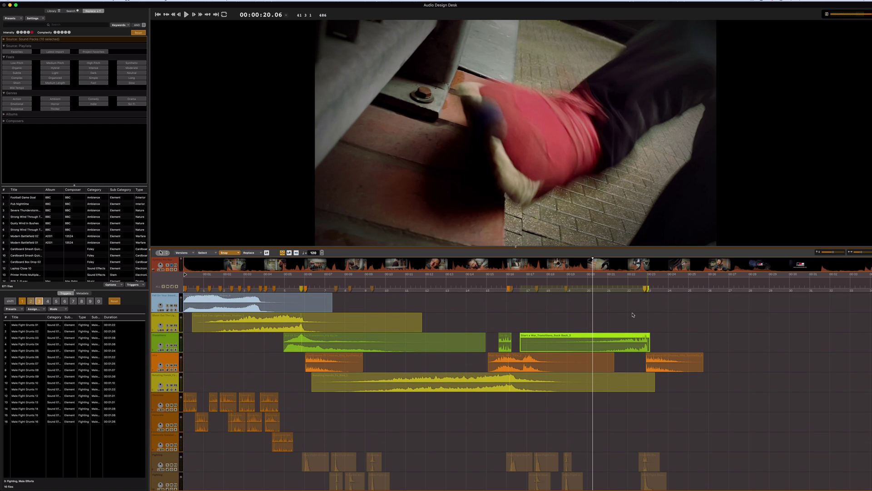
pyautogui.press('space')
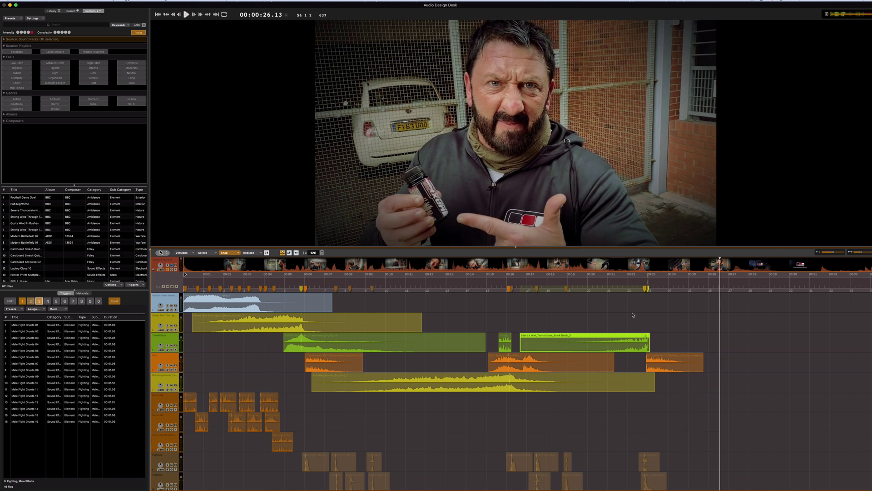
pyautogui.press('r')
pyautogui.press('h')
pyautogui.press('t')
pyautogui.scroll(-5, 633, 314)
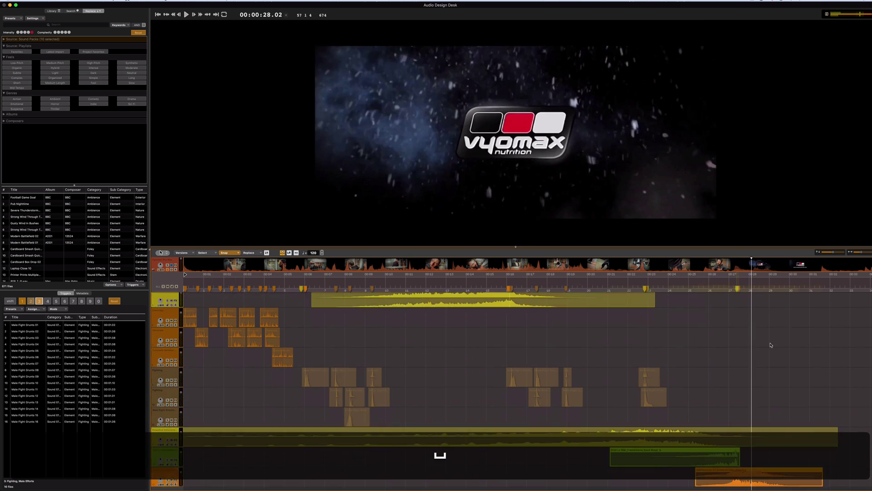
pyautogui.click(676, 289)
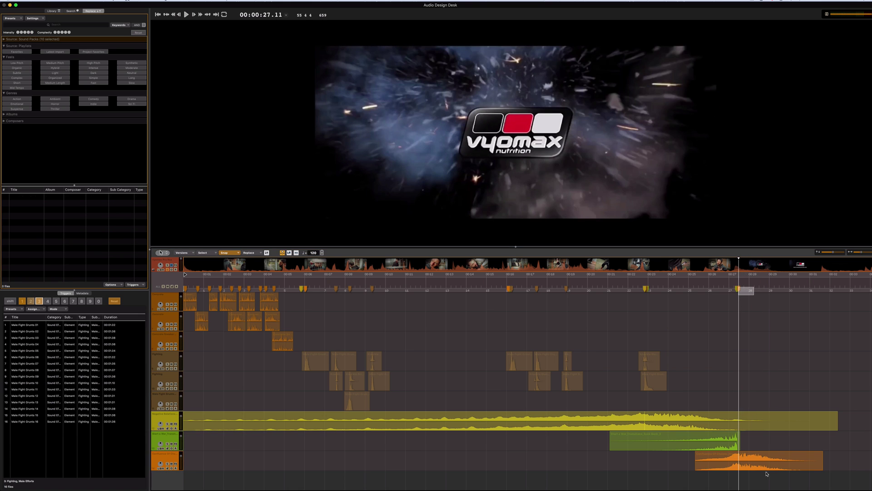
# Step: Replace the Confluence Of Choices music clip with a shorter variation
pyautogui.click(760, 461)
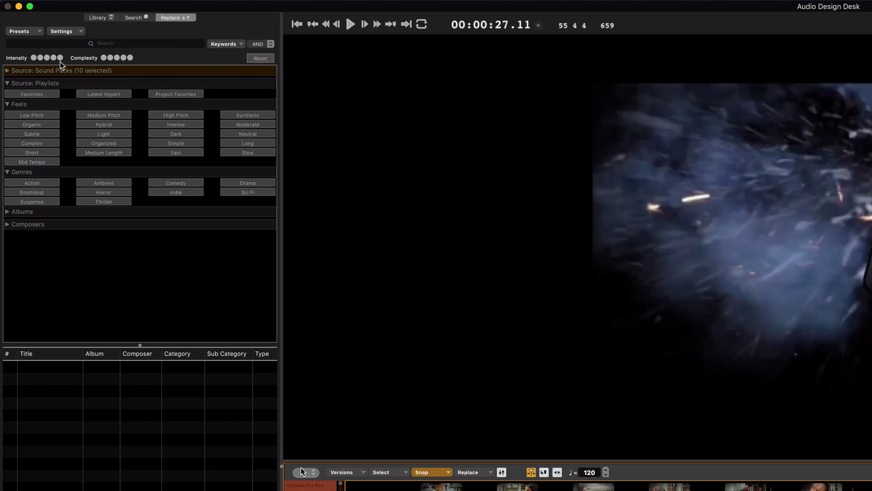
pyautogui.click(59, 58)
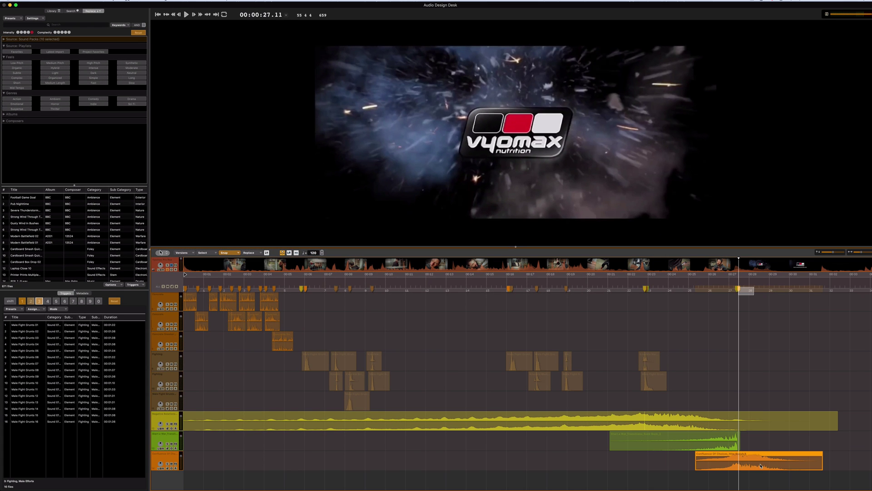
pyautogui.press('super+r')
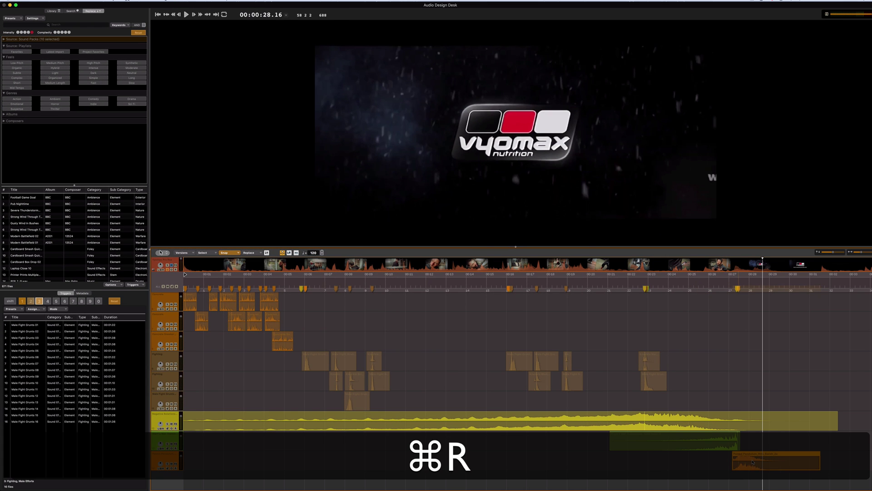
# Step: Replay the logo transition and place a marker on the explosion at 27.09
pyautogui.press('space')
pyautogui.click(712, 283)
pyautogui.press('space')
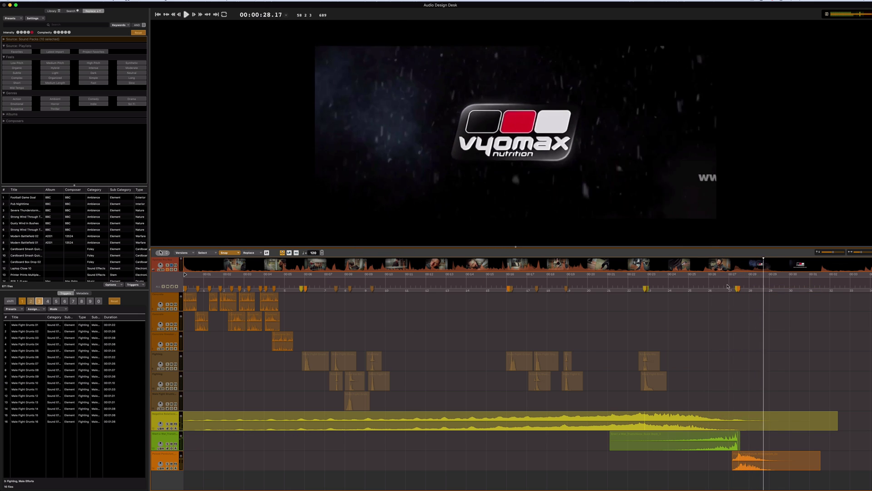
pyautogui.press('space')
pyautogui.scroll(5, 729, 286)
pyautogui.moveTo(565, 288)
pyautogui.mouseDown()
pyautogui.moveTo(557, 288)
pyautogui.moveTo(562, 295)
pyautogui.mouseUp()
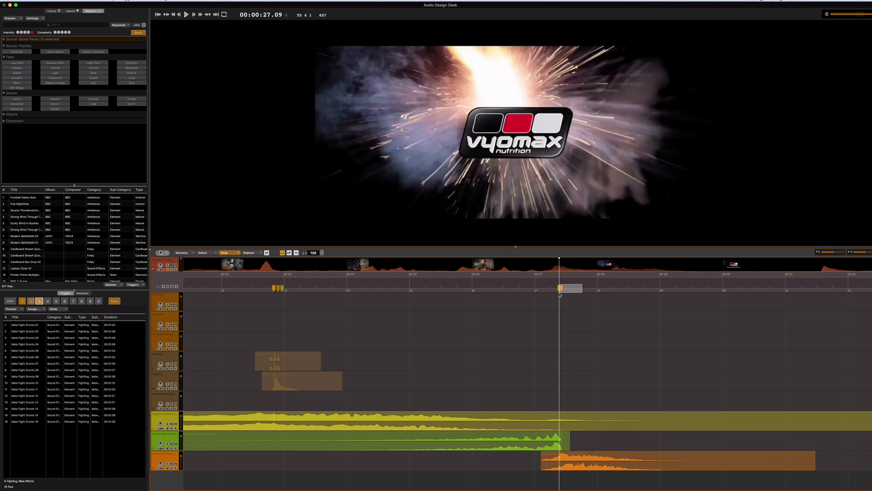
pyautogui.click(647, 369)
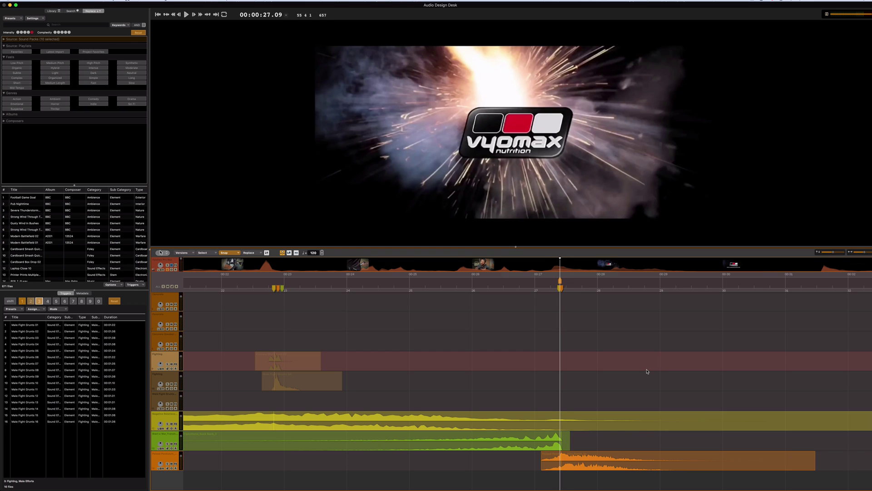
# Step: Search 'explosion' at the 27.09 marker, filter to maximum intensity, and place the first Building Demolition result
pyautogui.hotkey('alt', 'g')
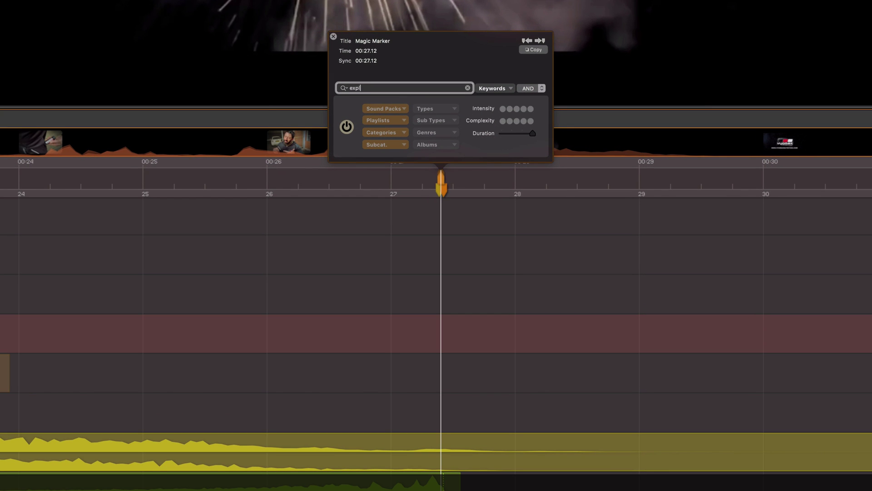
pyautogui.write('explosion')
pyautogui.press('Return')
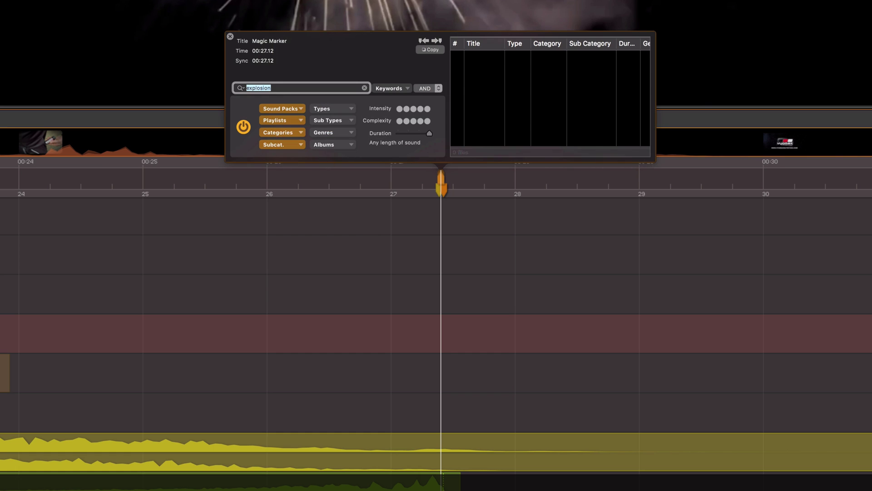
pyautogui.scroll(-10, 588, 83)
pyautogui.scroll(10, 588, 84)
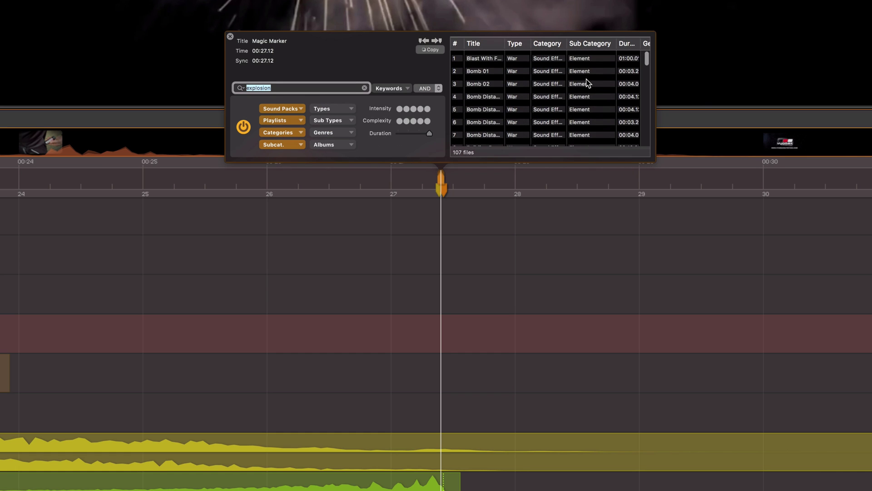
pyautogui.click(428, 109)
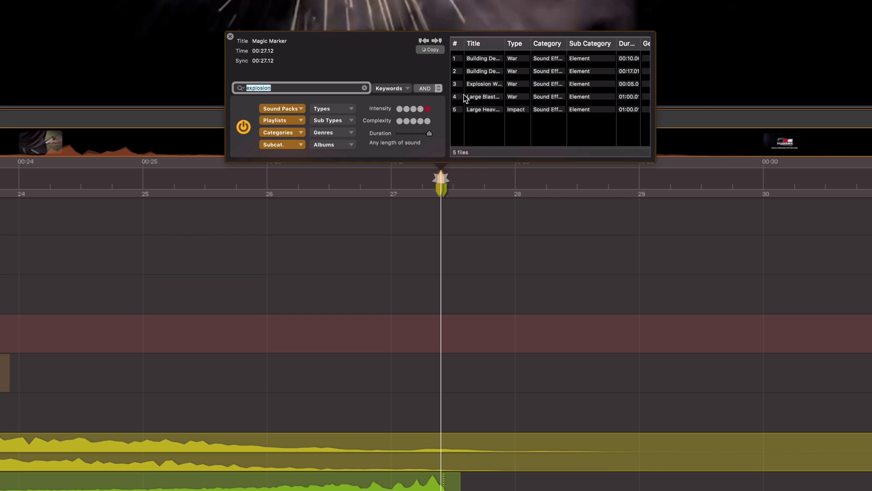
pyautogui.click(486, 58)
pyautogui.press('space')
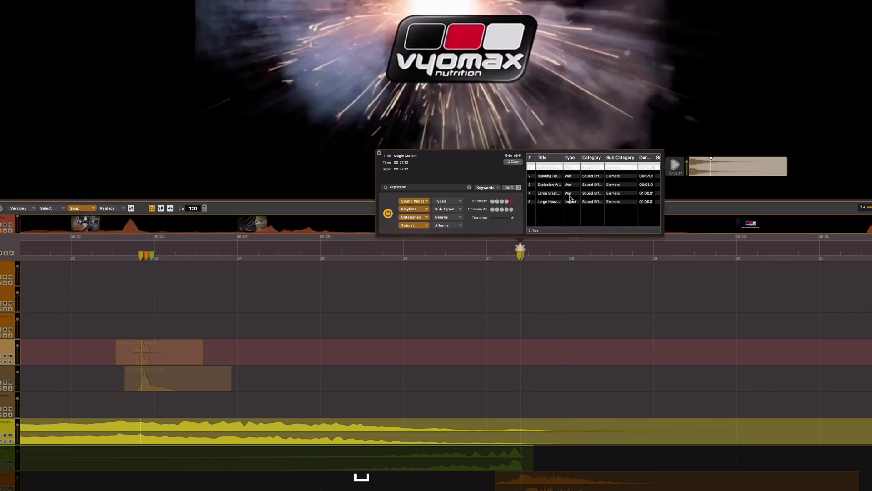
pyautogui.click(486, 61)
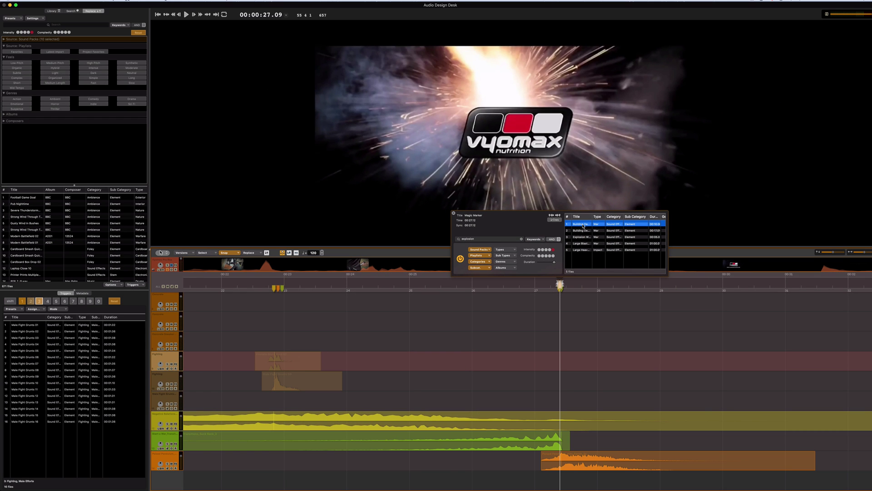
pyautogui.press('super+Return')
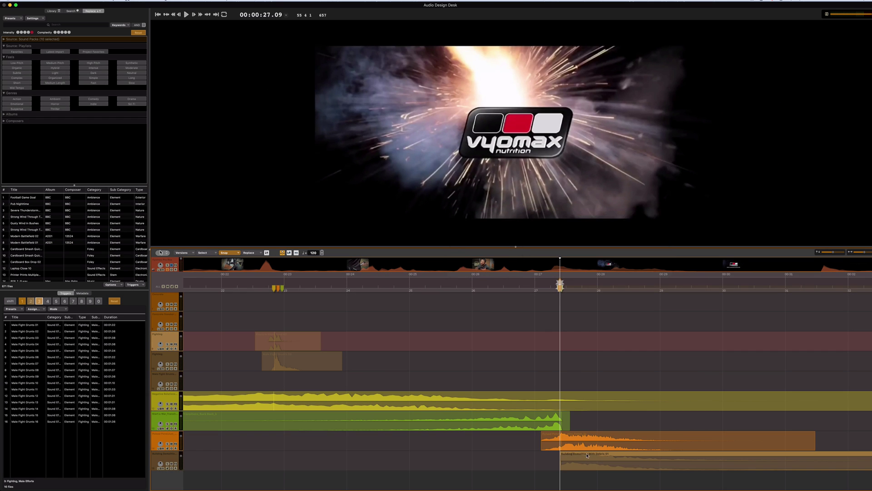
# Step: Play the explosion from just before 27 s, drop a marker near 30.6 s, then return to the start
pyautogui.click(521, 285)
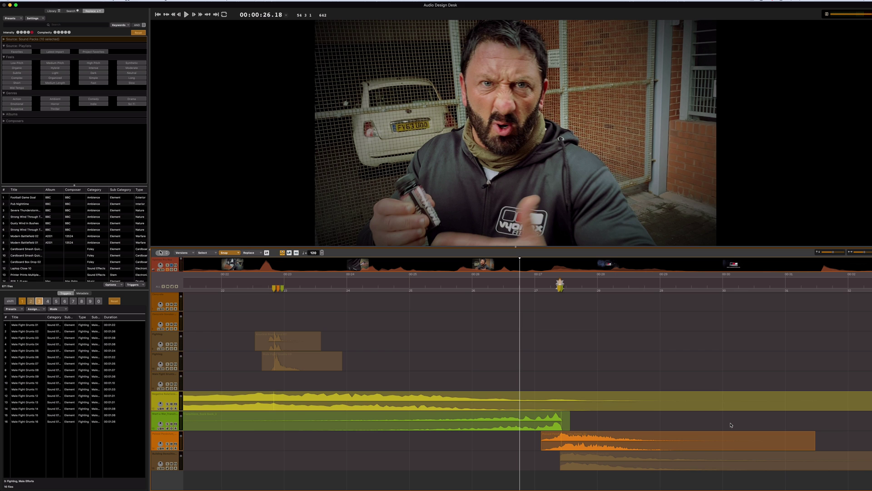
pyautogui.press('space')
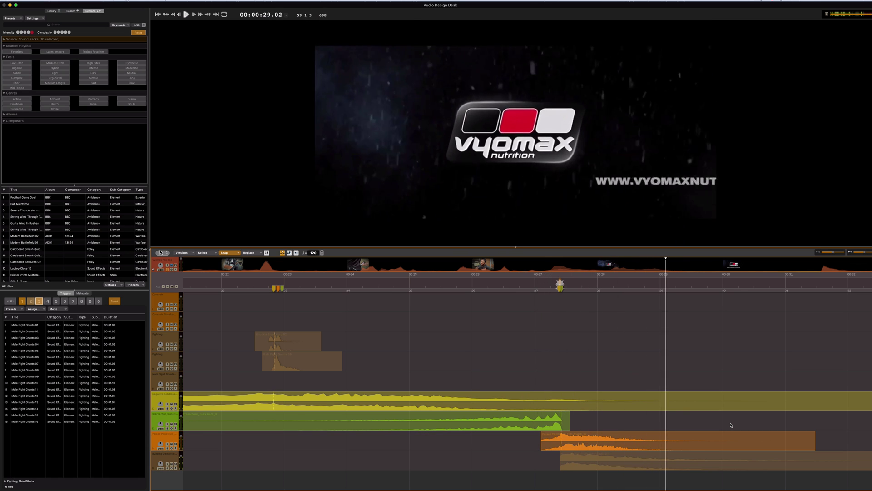
pyautogui.press('t')
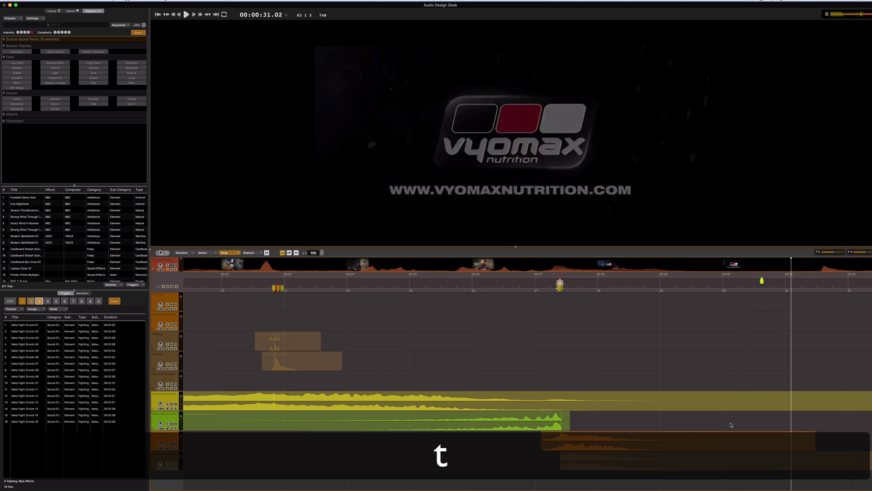
pyautogui.press('space')
pyautogui.scroll(6, 686, 350)
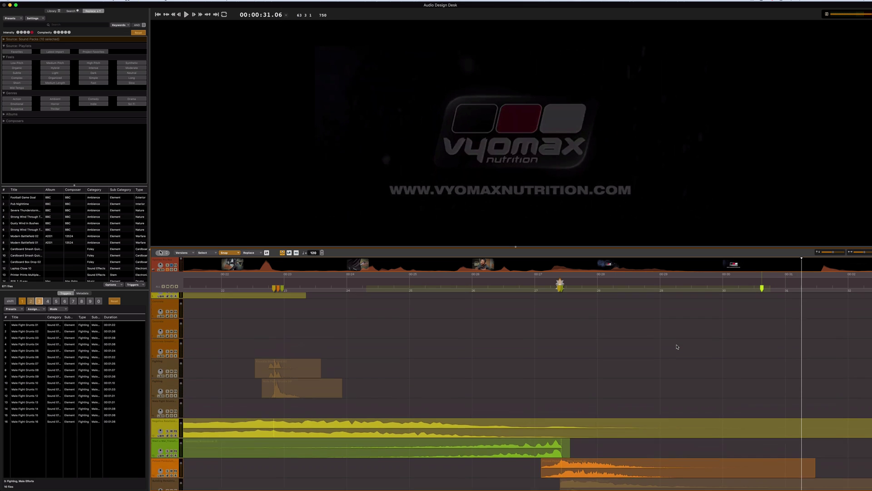
pyautogui.press('Return')
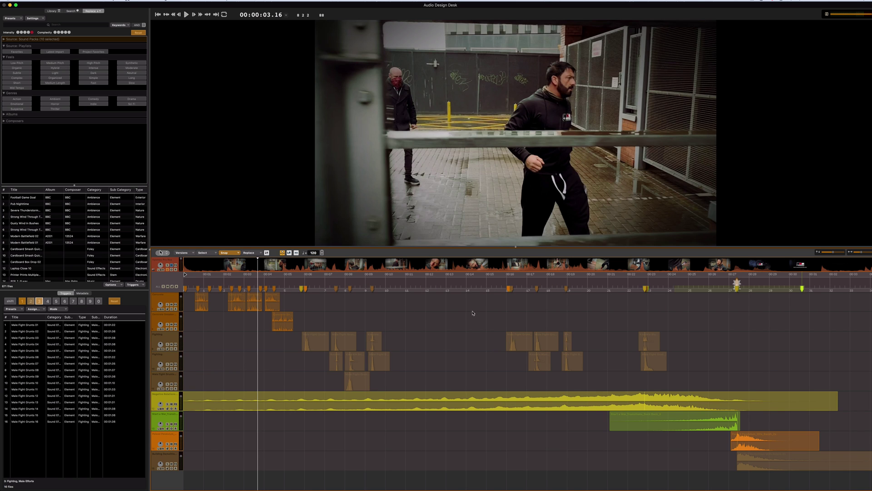
# Step: Play back the fight sequence with the Action 19 music, stopping around 10 seconds
pyautogui.press('space')
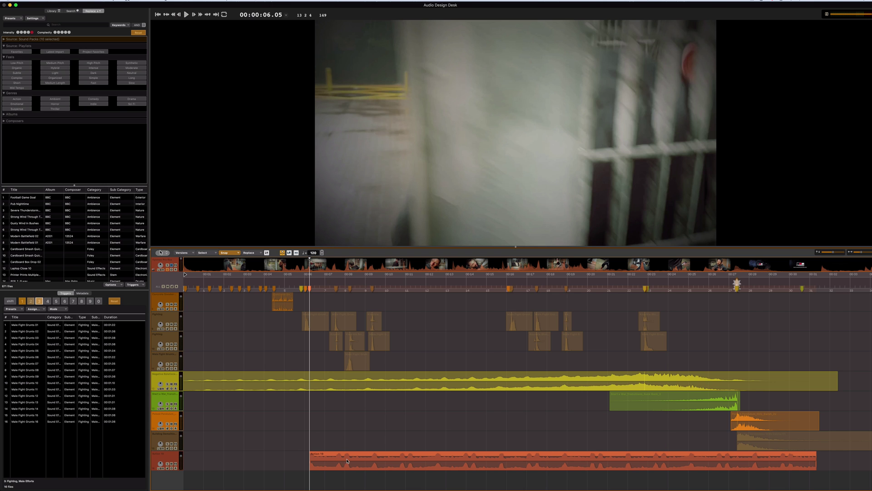
pyautogui.press('space')
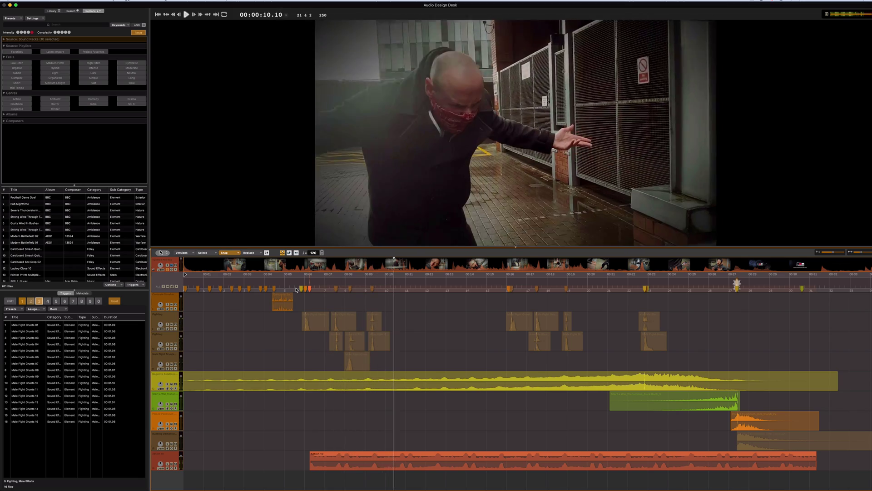
pyautogui.press('space')
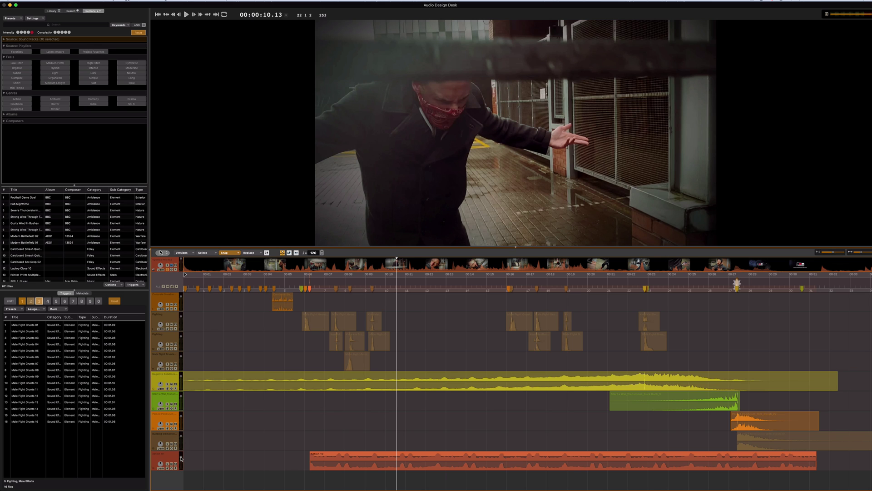
pyautogui.press('Return')
pyautogui.press('space')
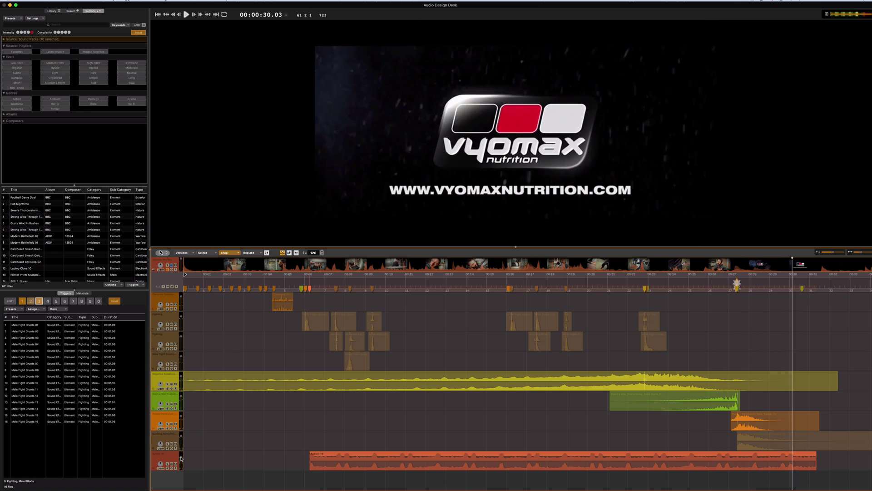
pyautogui.press('space')
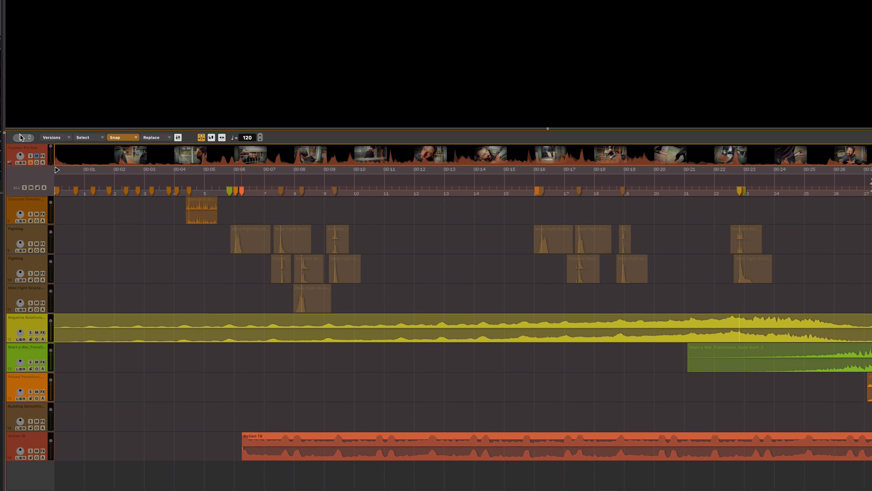
# Step: Time-stretch the Action 19 clip so its right edge ends at the 27.09 explosion
pyautogui.click(162, 253)
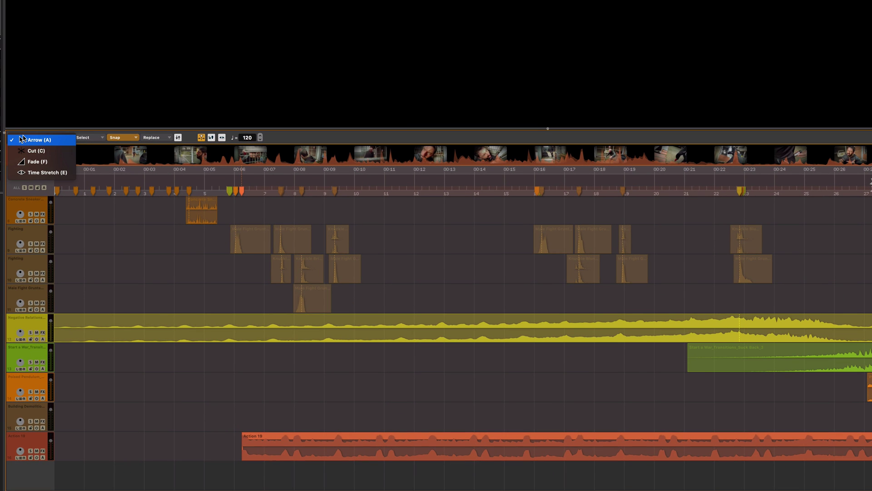
pyautogui.click(47, 172)
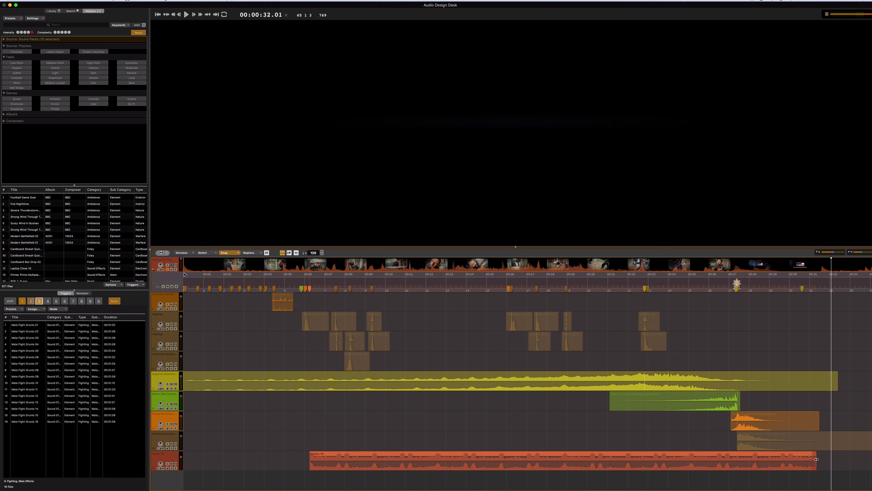
pyautogui.click(813, 460)
pyautogui.moveTo(816, 458)
pyautogui.mouseDown()
pyautogui.moveTo(727, 460)
pyautogui.moveTo(737, 460)
pyautogui.mouseUp()
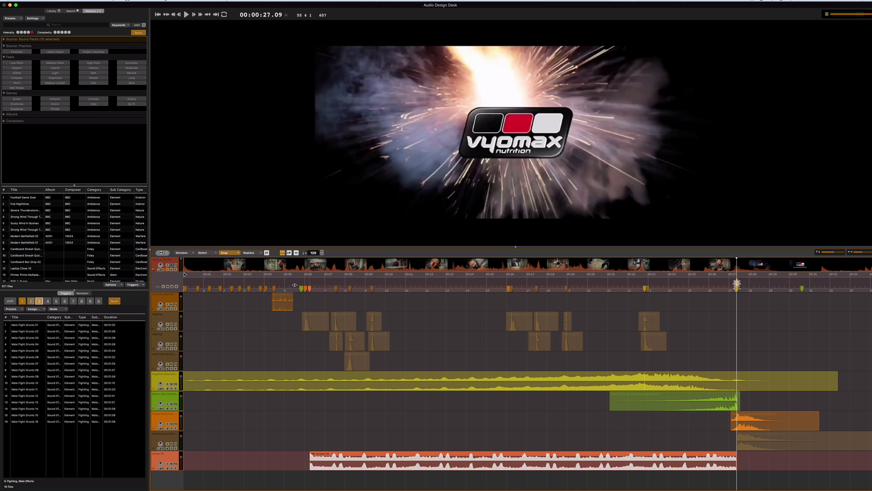
# Step: Play the stretched music back from about 5 seconds
pyautogui.click(294, 285)
pyautogui.moveTo(181, 457)
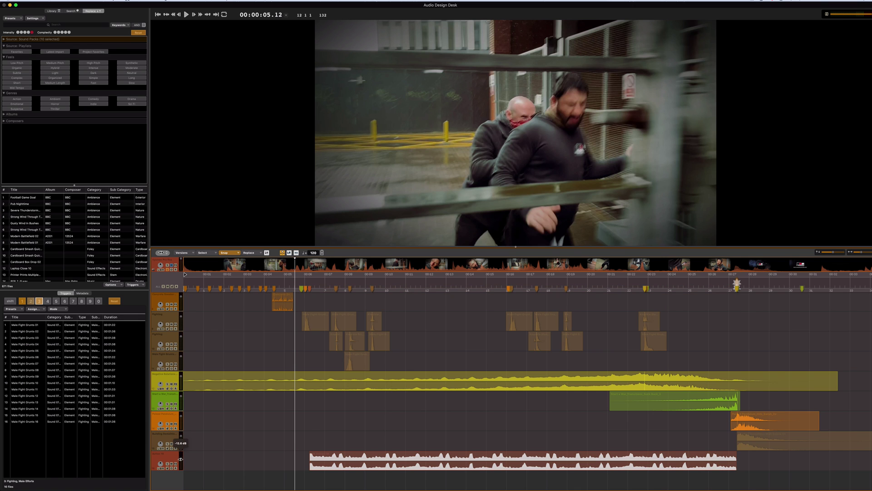
pyautogui.press('space')
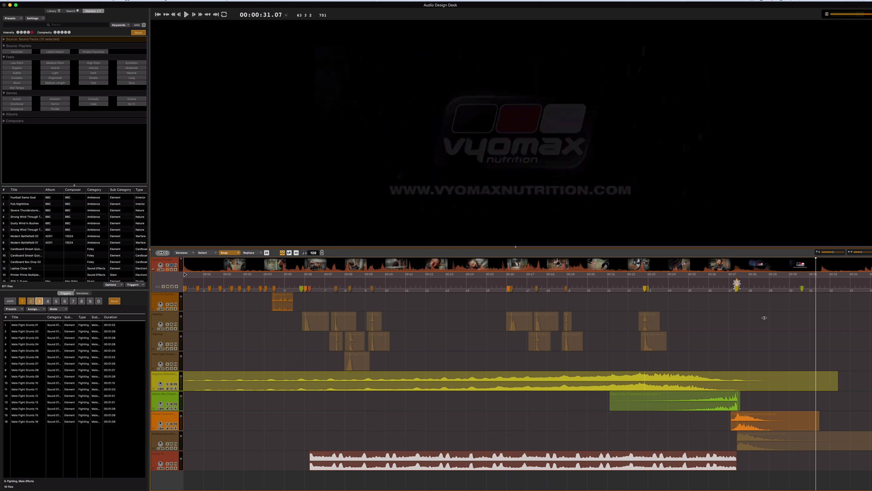
pyautogui.moveTo(582, 278); pyautogui.dragTo(457, 282)
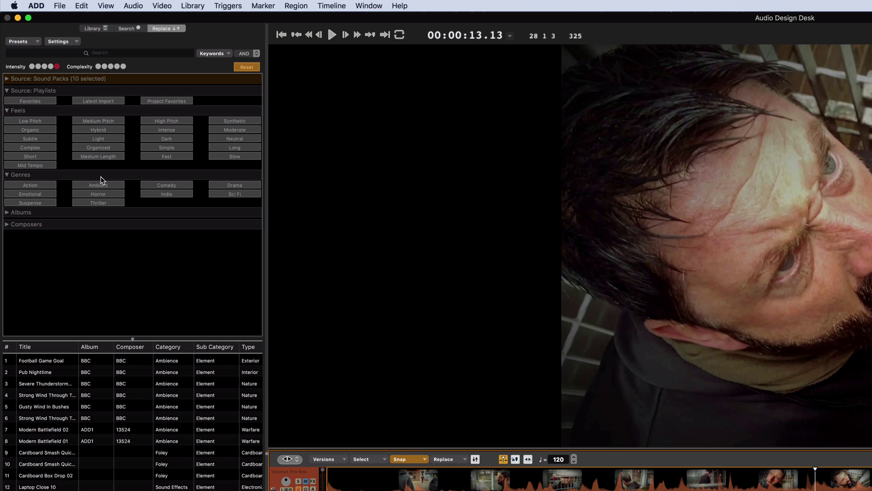
pyautogui.press('super+equal')
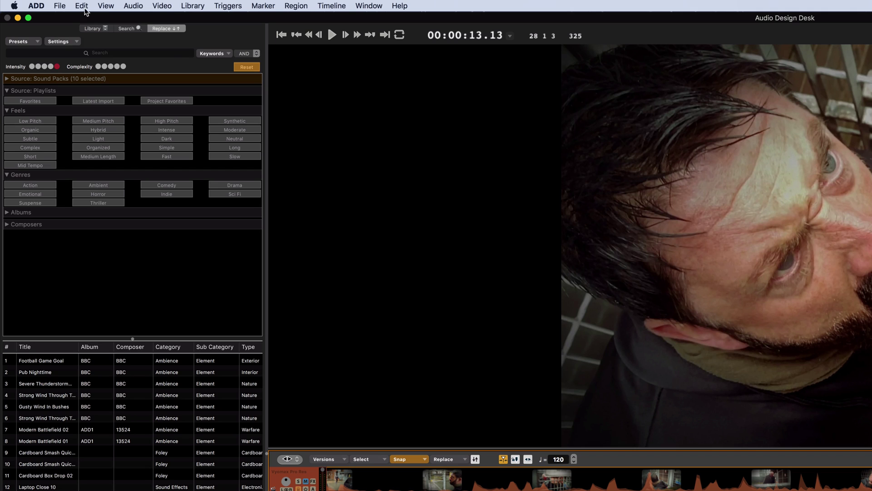
# Step: Review the File export options, AAF or XML and Cuesheet, then close the menu without exporting
pyautogui.click(59, 5)
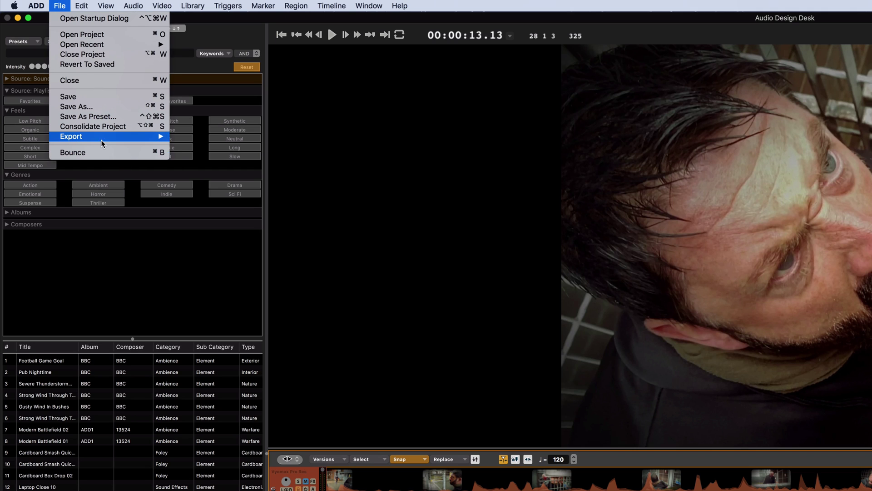
pyautogui.moveTo(99, 137)
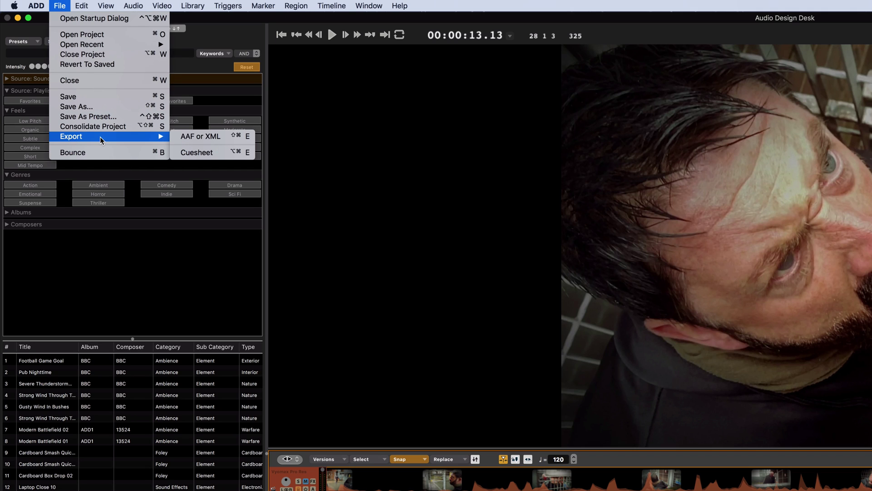
pyautogui.click(158, 269)
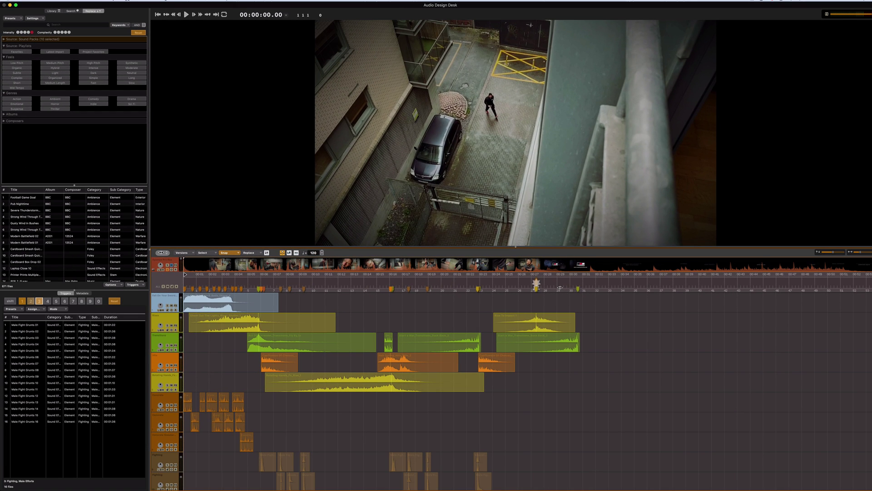